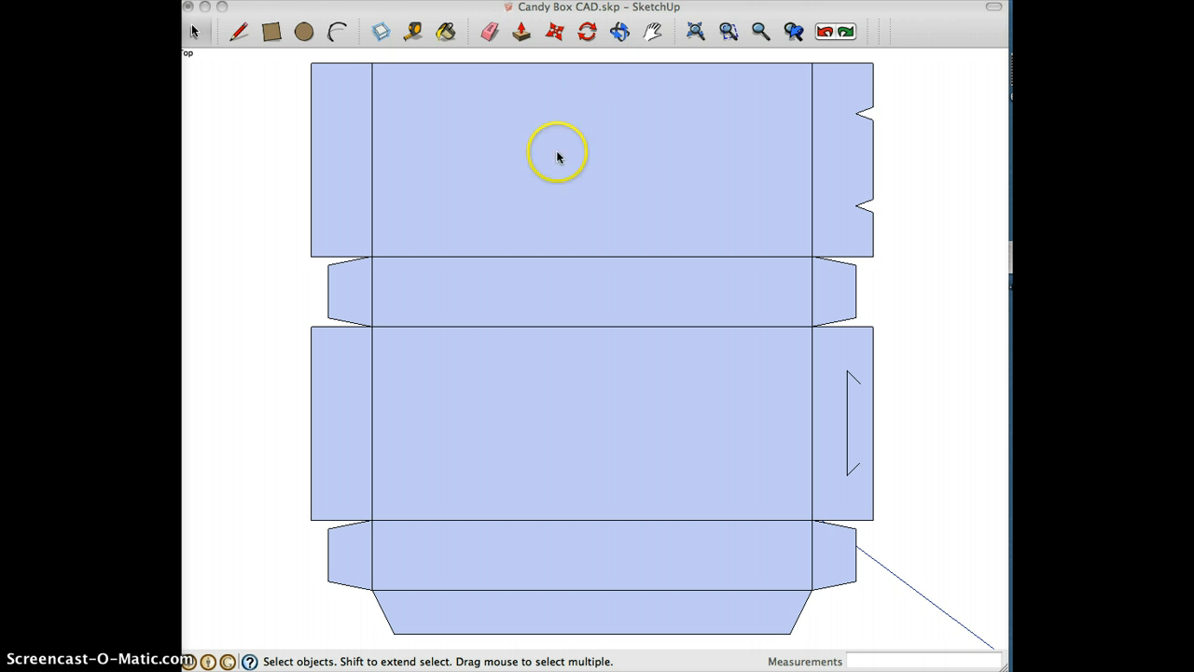
Apply the HiddenLine style from the Default Styles to the candy box layout and close the style settings
click(457, 13)
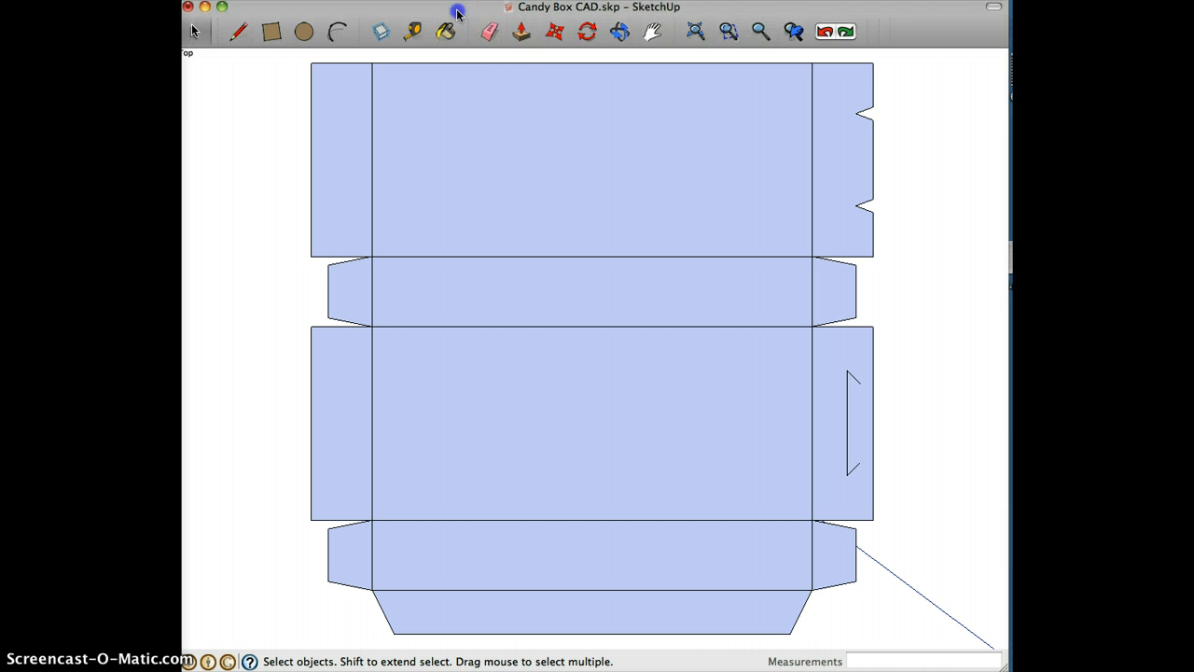
click(552, 0)
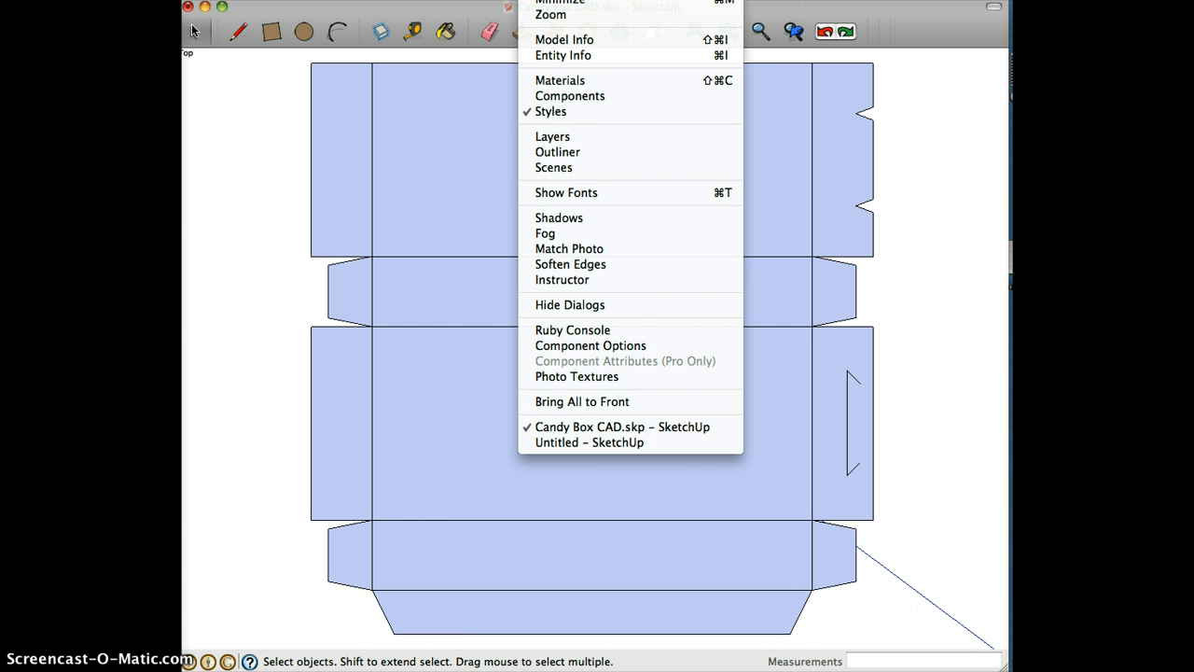
click(575, 110)
click(553, 0)
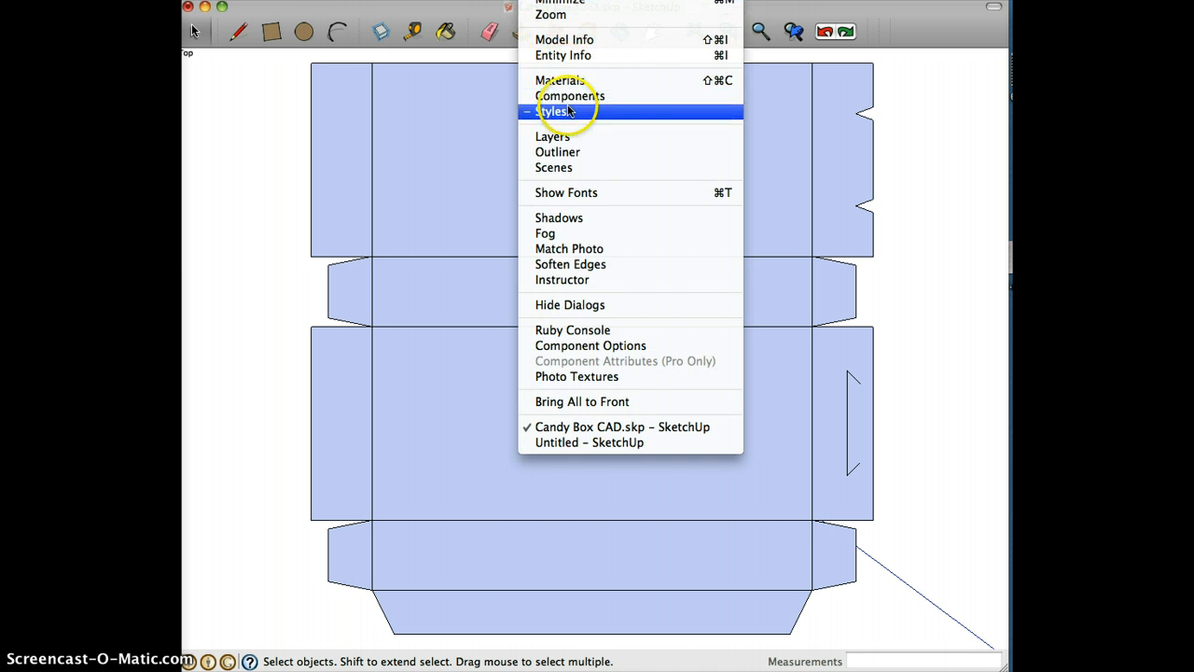
click(568, 111)
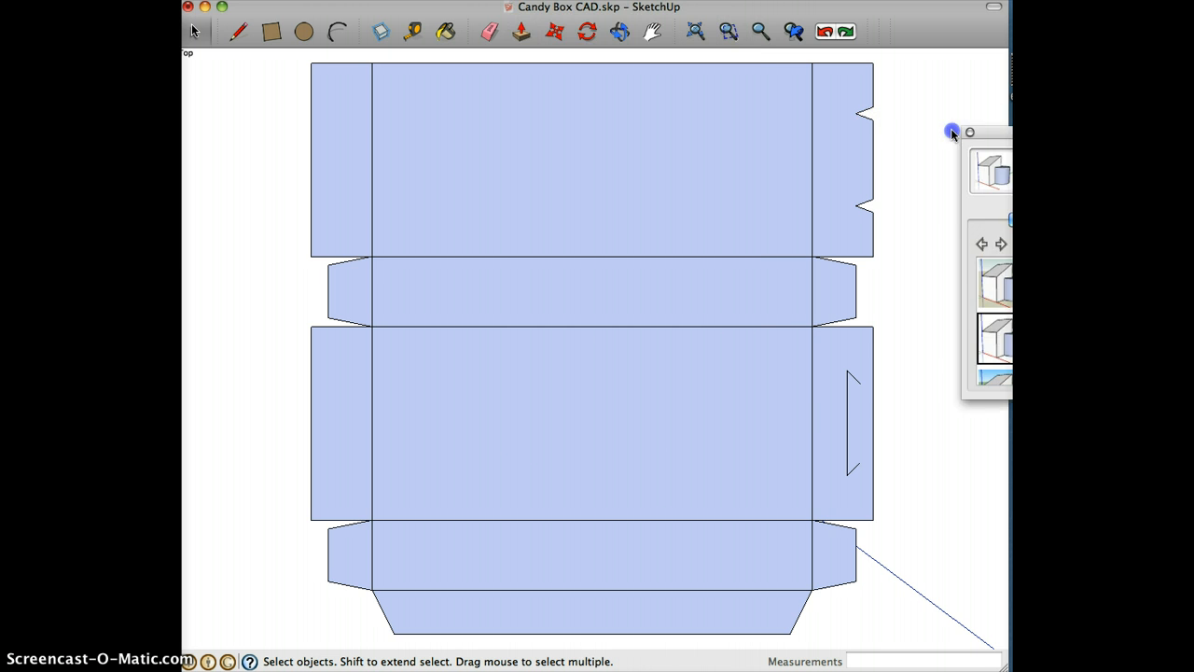
drag(951, 128, 626, 126)
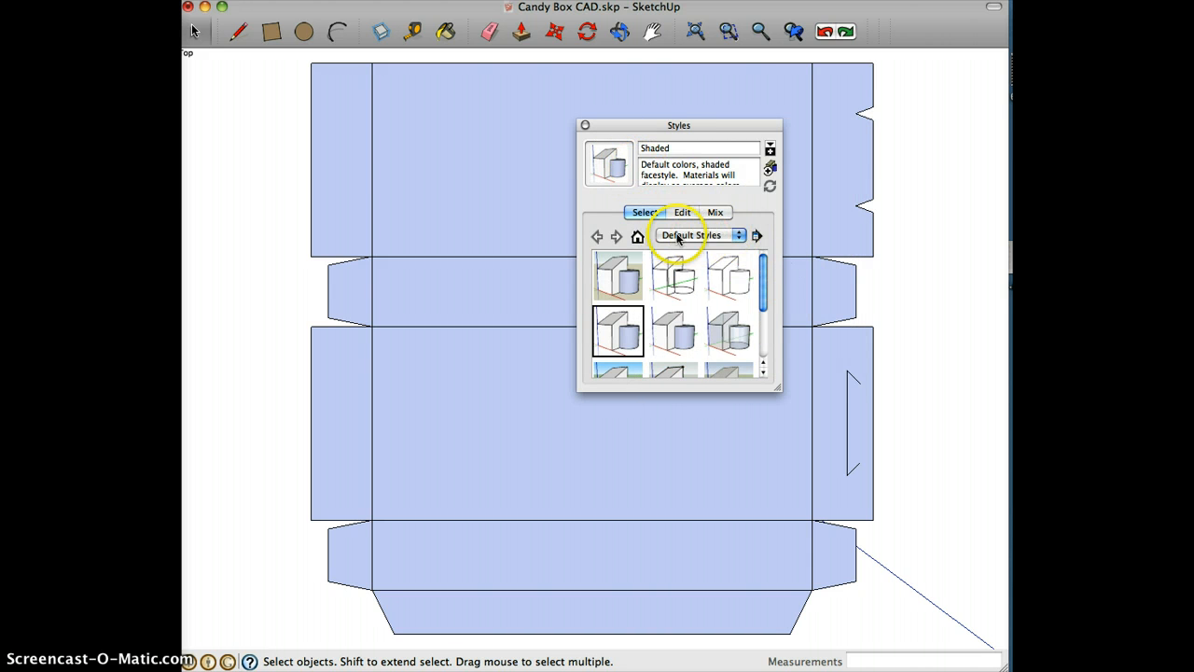
click(732, 272)
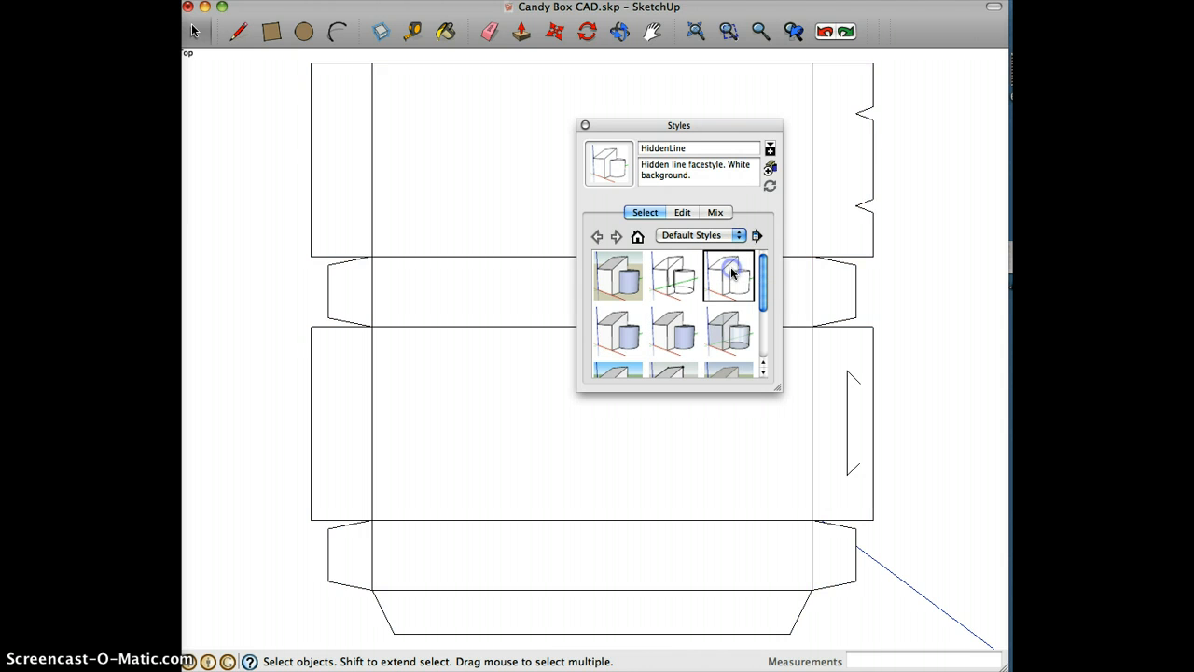
click(586, 127)
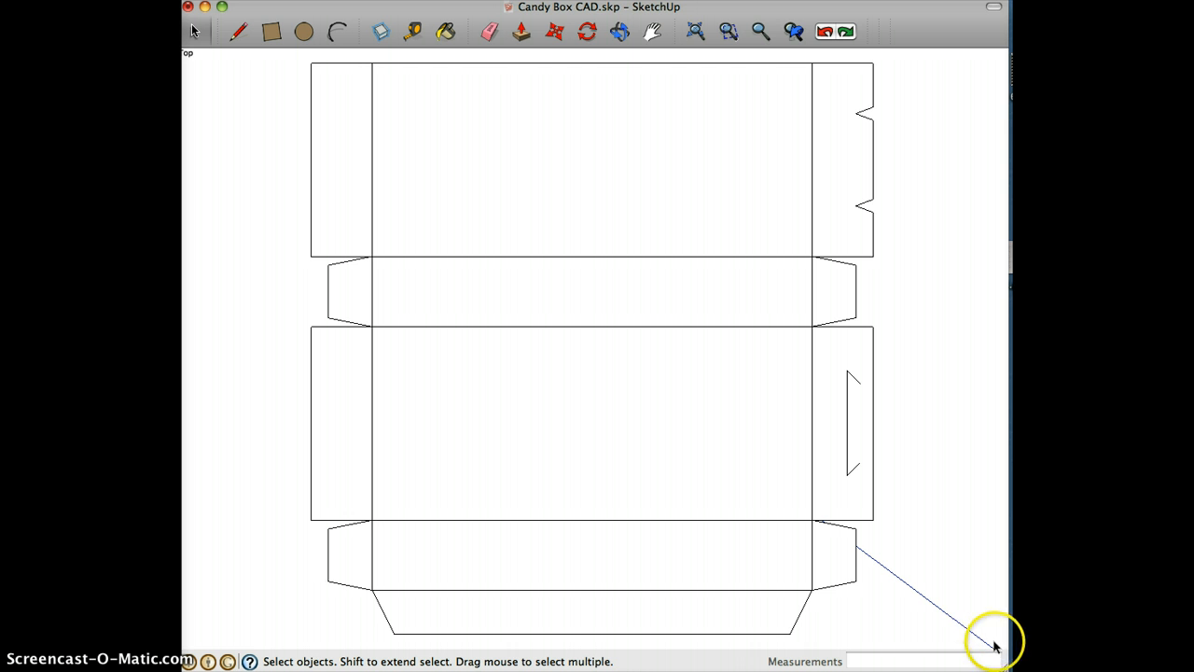
Narrow the window around the box layout and save the printout to the Desktop as the PDF Box#3.pdf
drag(1004, 666, 806, 670)
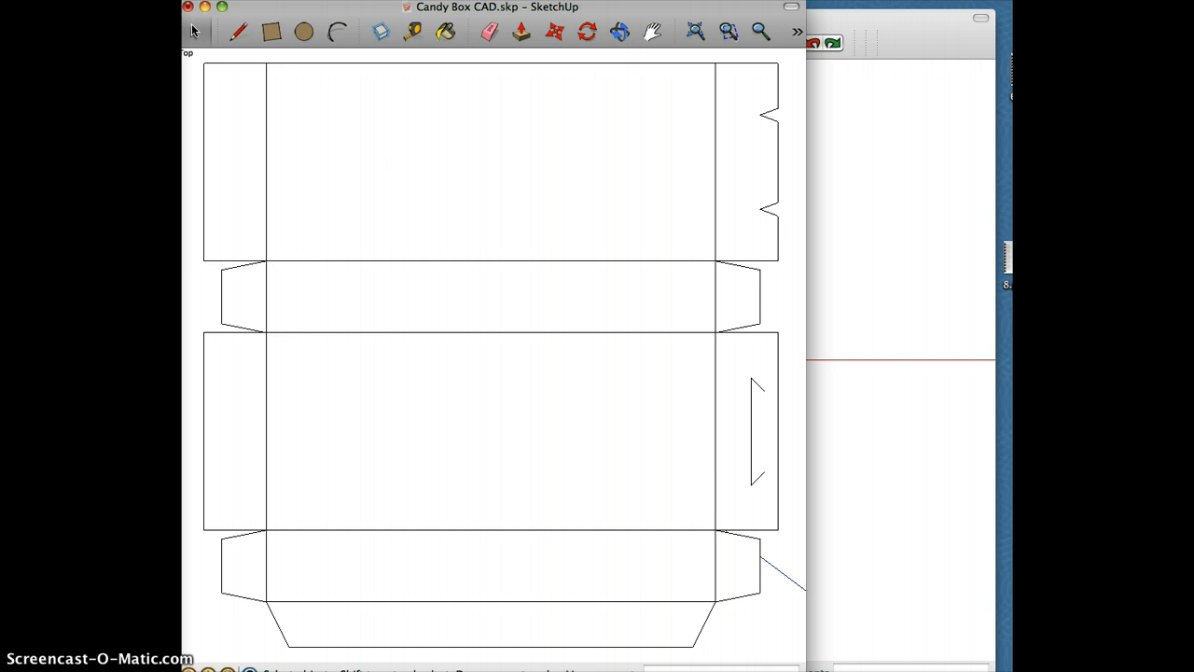
click(276, 0)
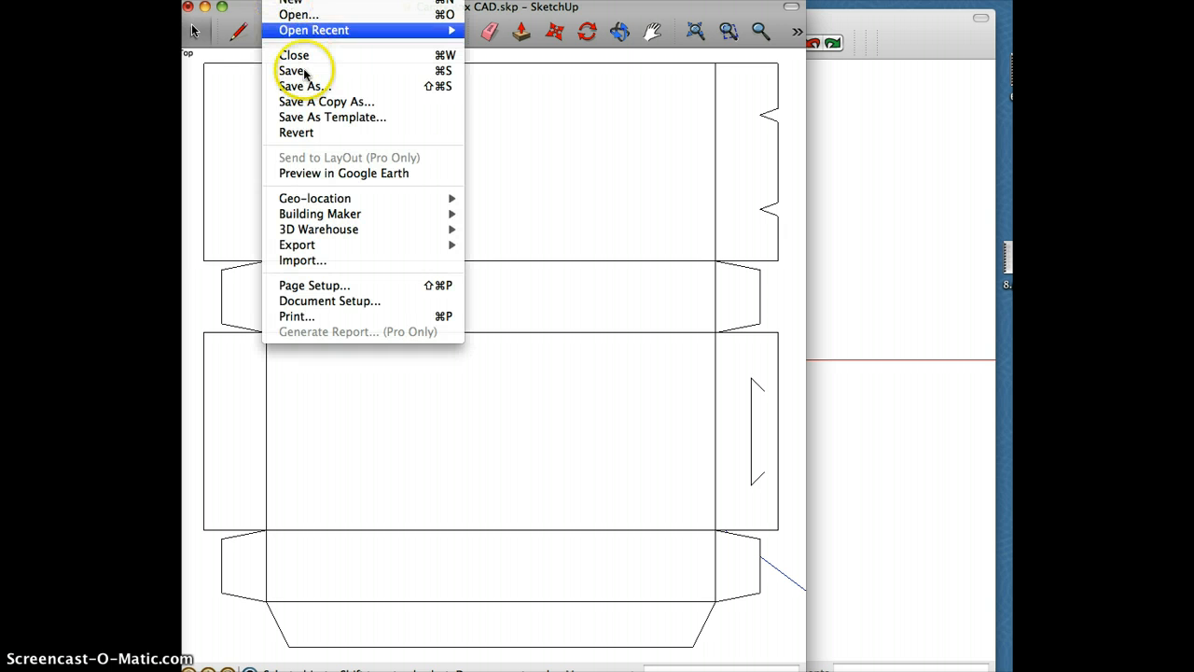
click(334, 317)
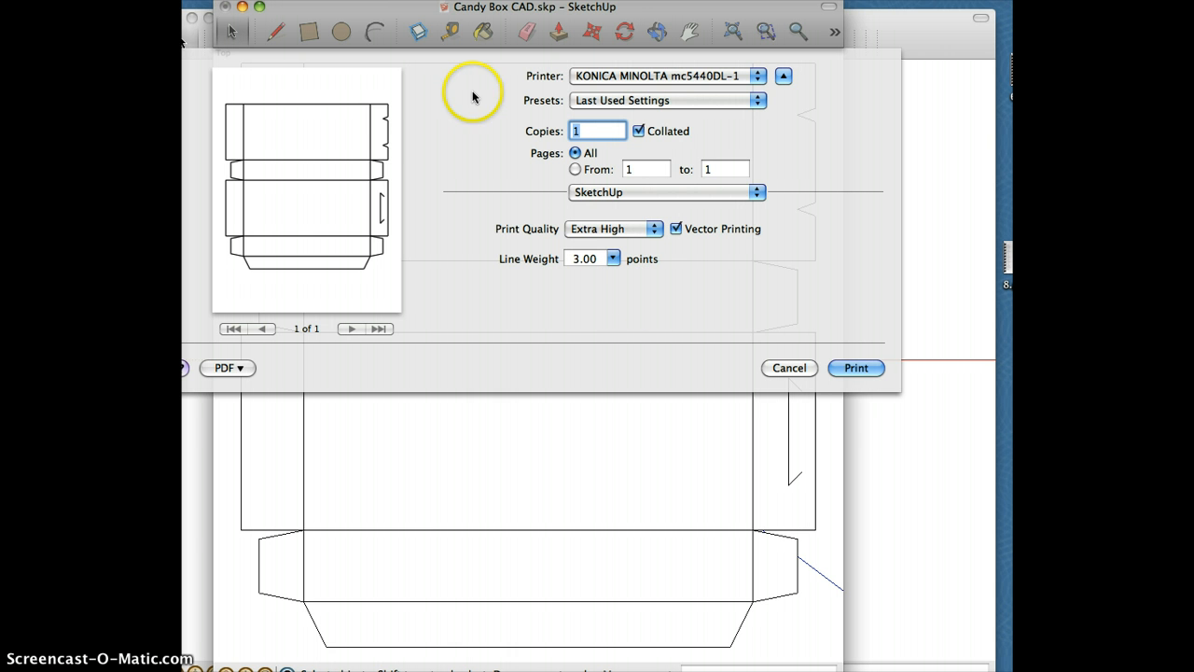
click(228, 368)
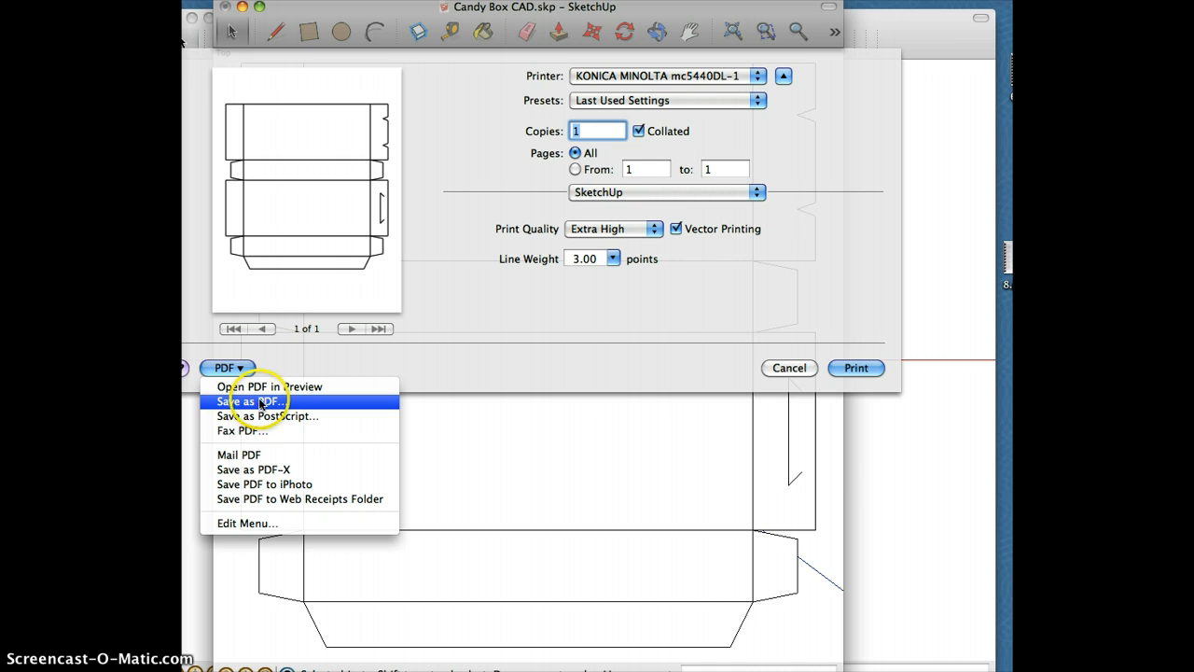
click(259, 401)
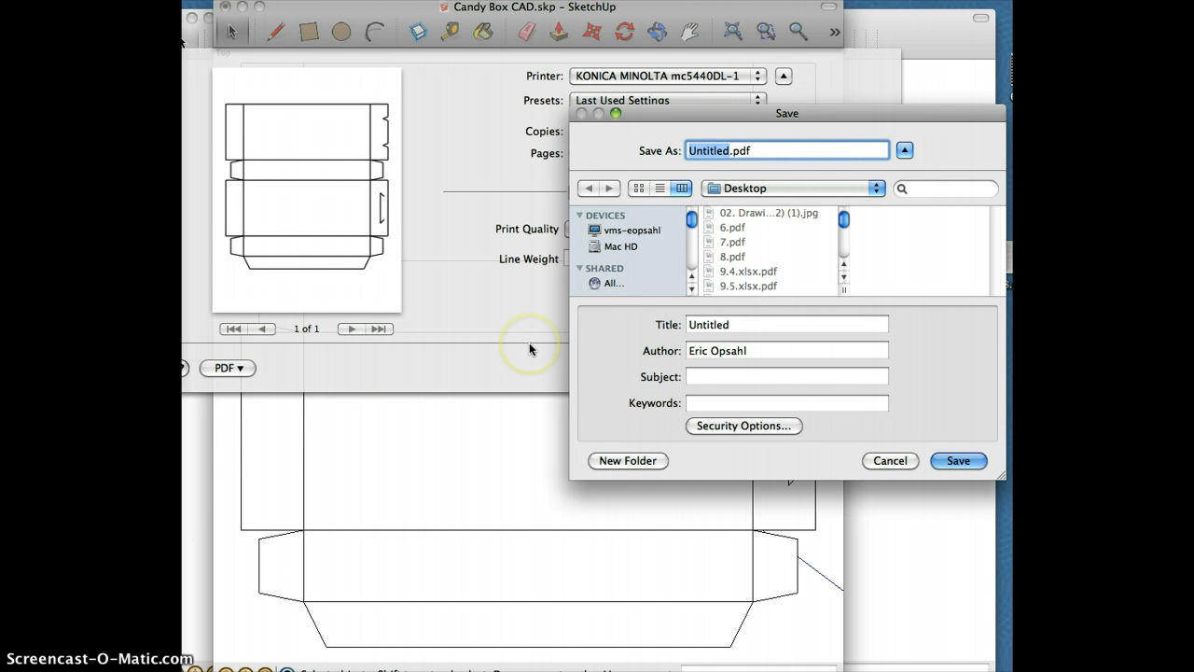
text(Box#)
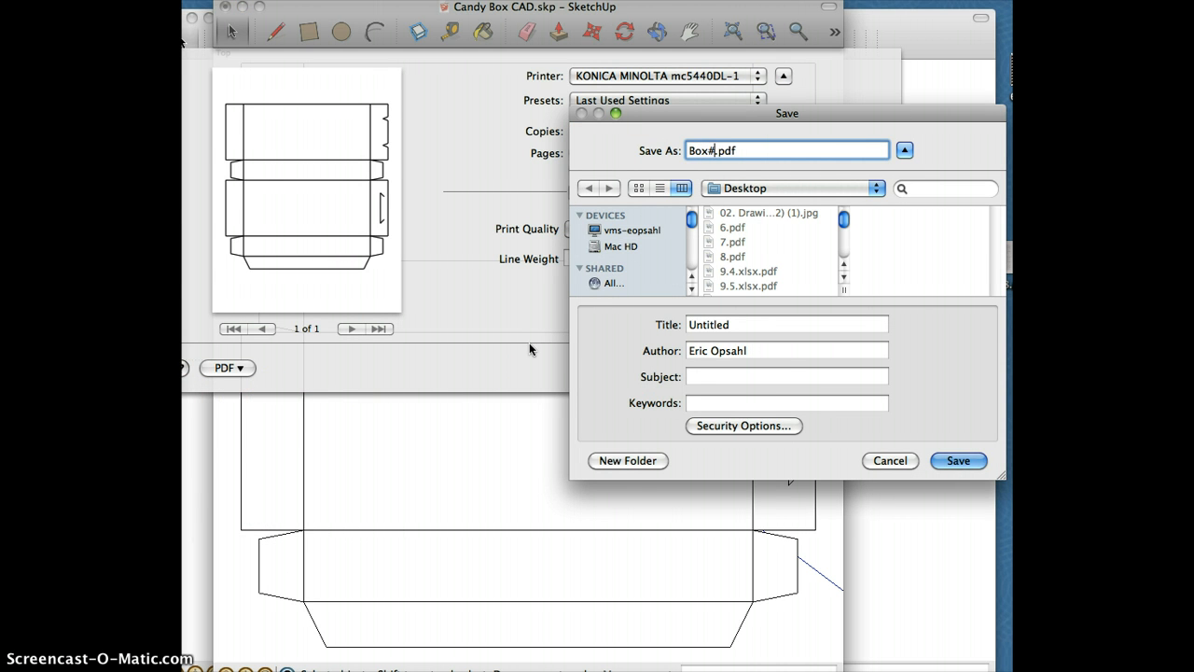
text(3)
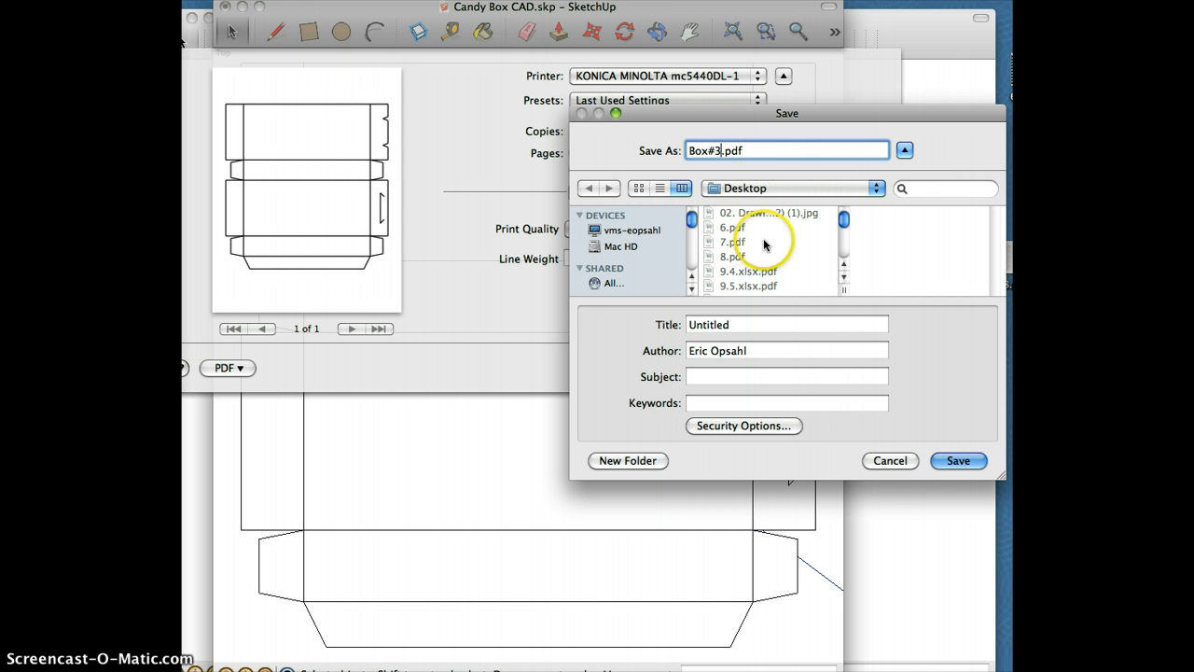
click(943, 463)
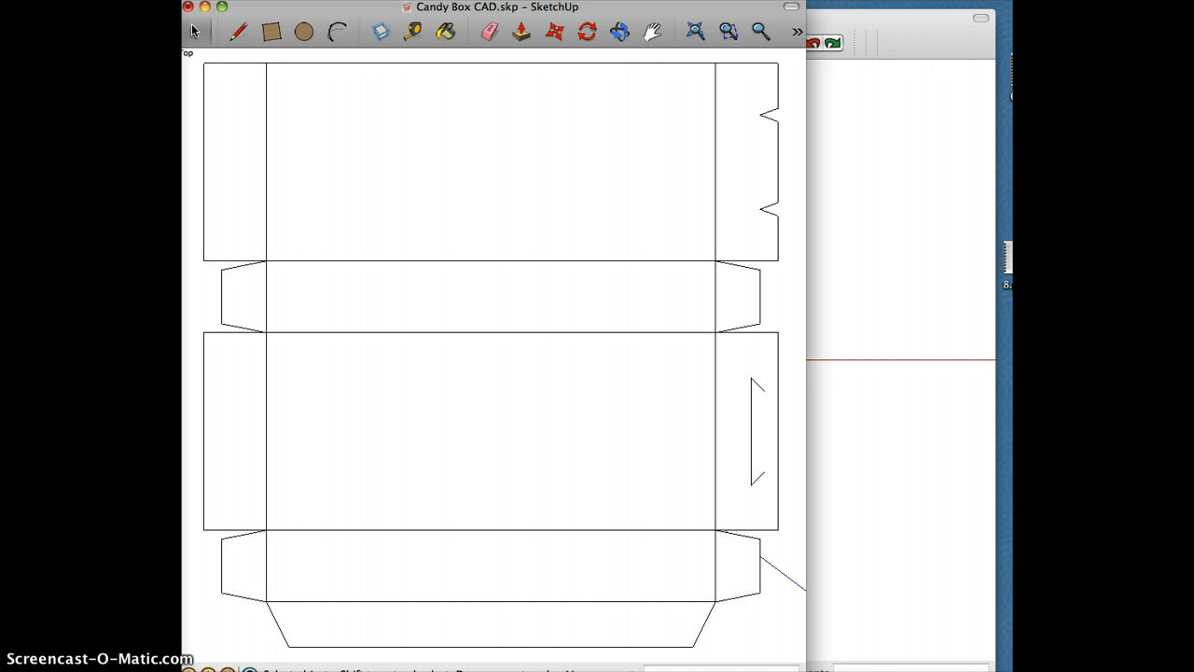
Switch to Photoshop Elements
click(956, 344)
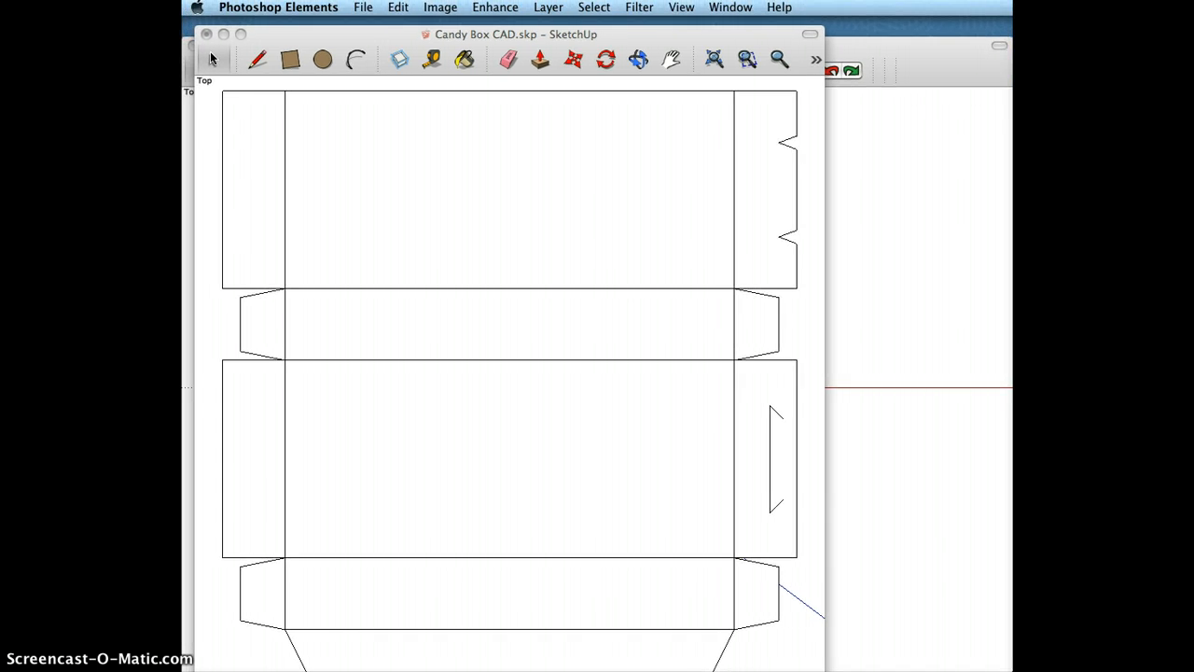
click(311, 11)
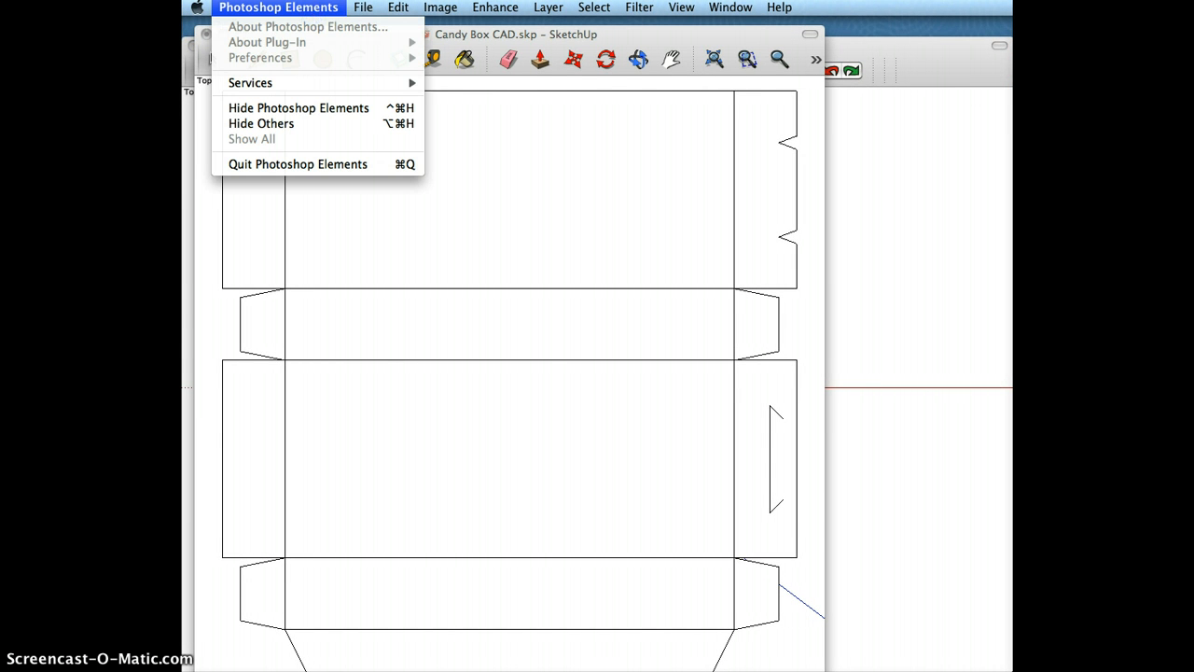
click(576, 377)
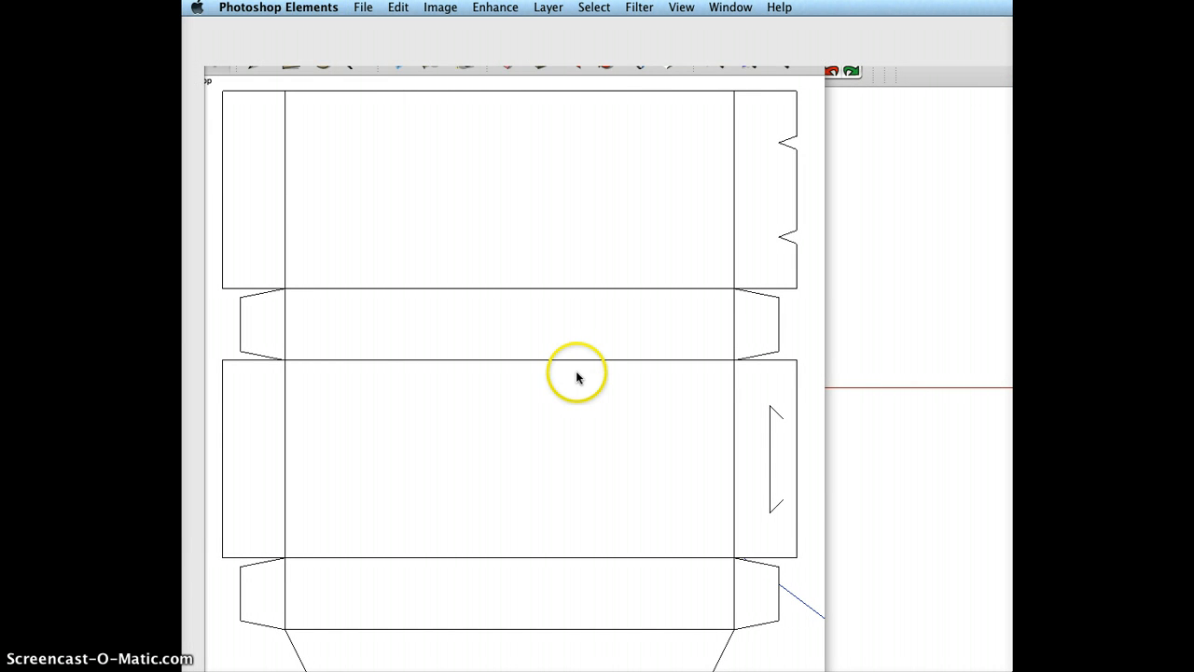
Return to SketchUp, close Candy Box CAD.skp without saving its changes, and close the untitled drawing as well
click(559, 243)
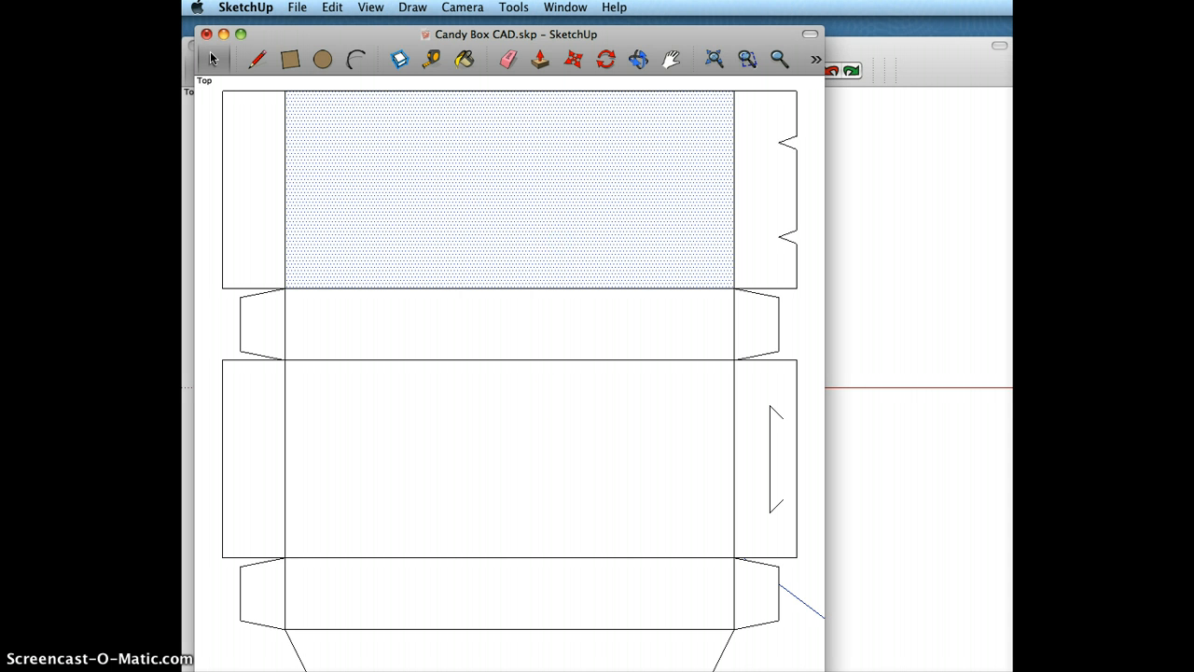
click(840, 322)
click(464, 264)
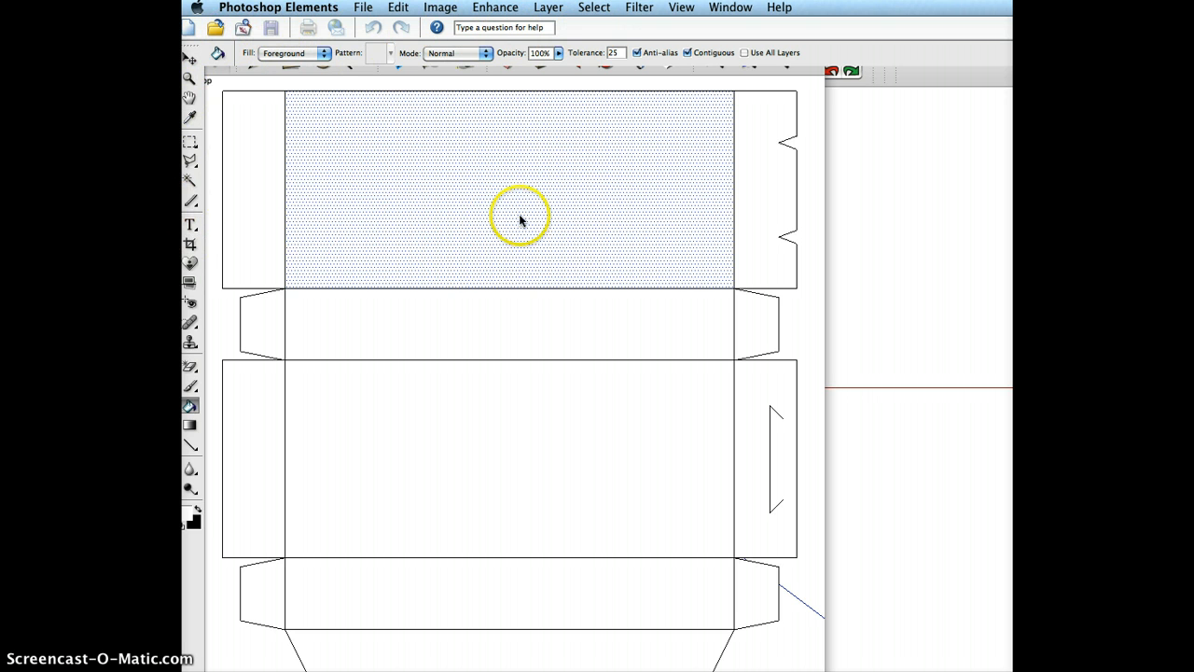
click(649, 272)
click(297, 8)
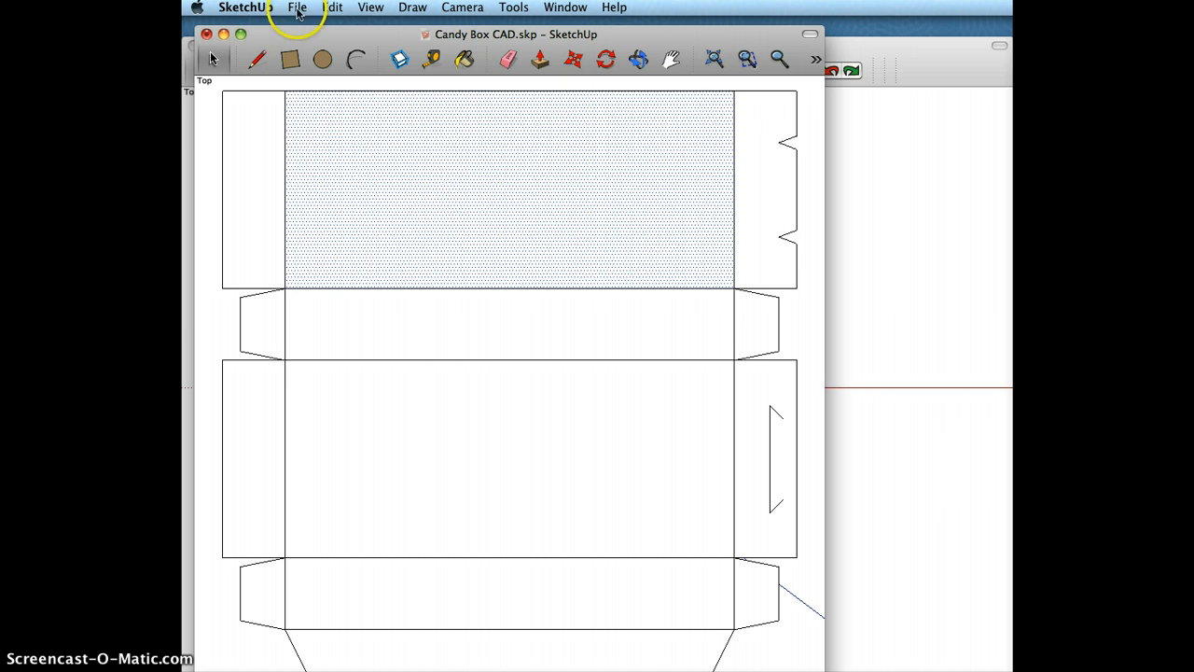
click(321, 101)
click(324, 82)
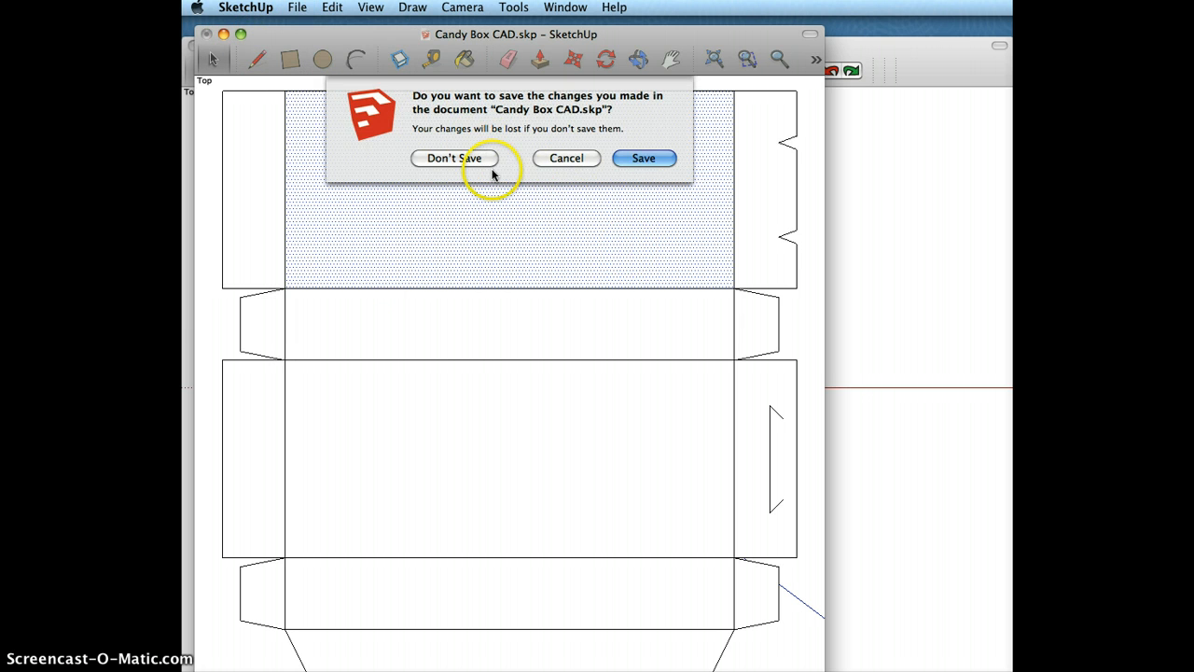
click(467, 158)
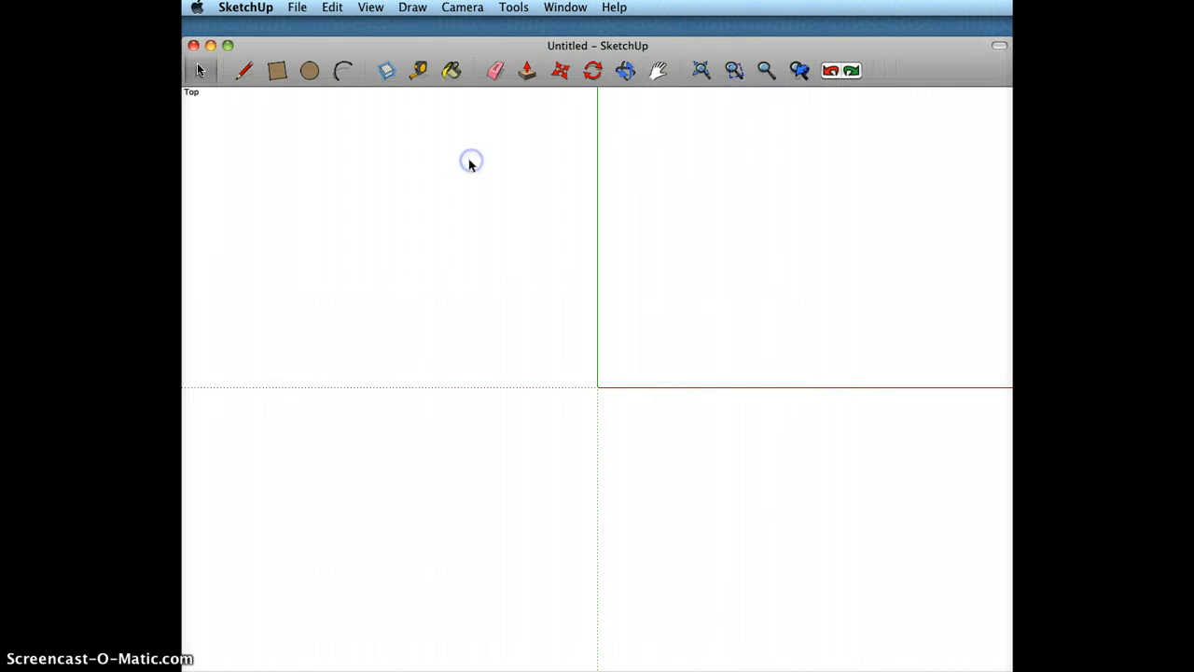
click(296, 8)
click(312, 86)
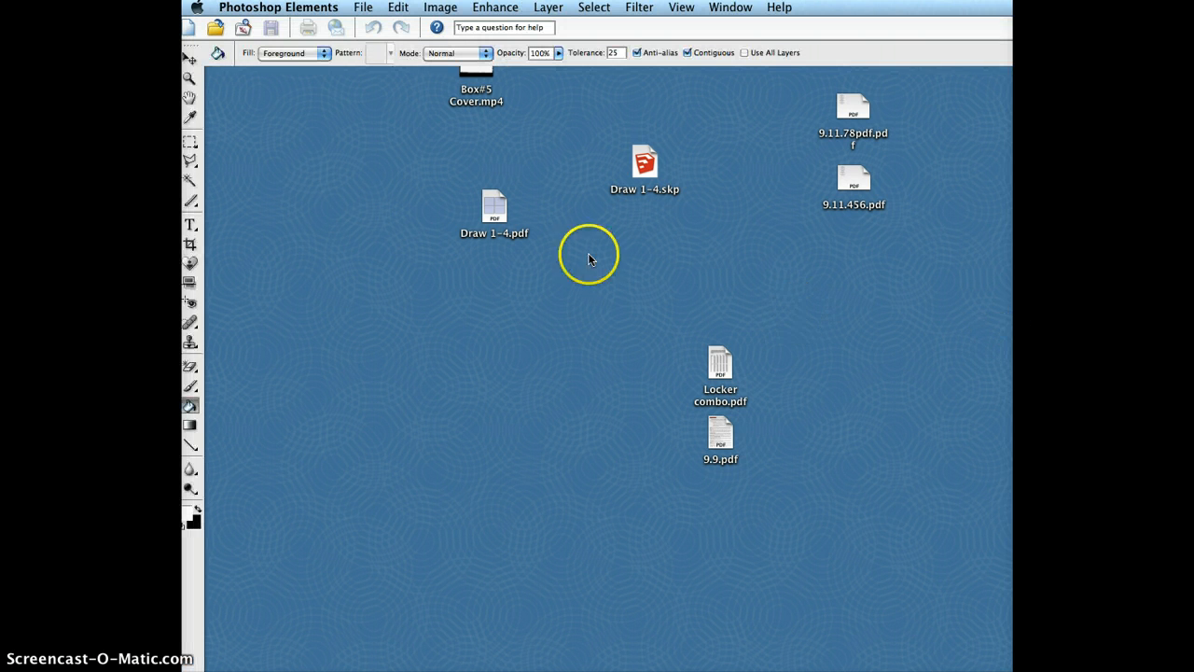
Open Box#3.pdf from the Desktop in Photoshop Elements
click(360, 9)
click(374, 42)
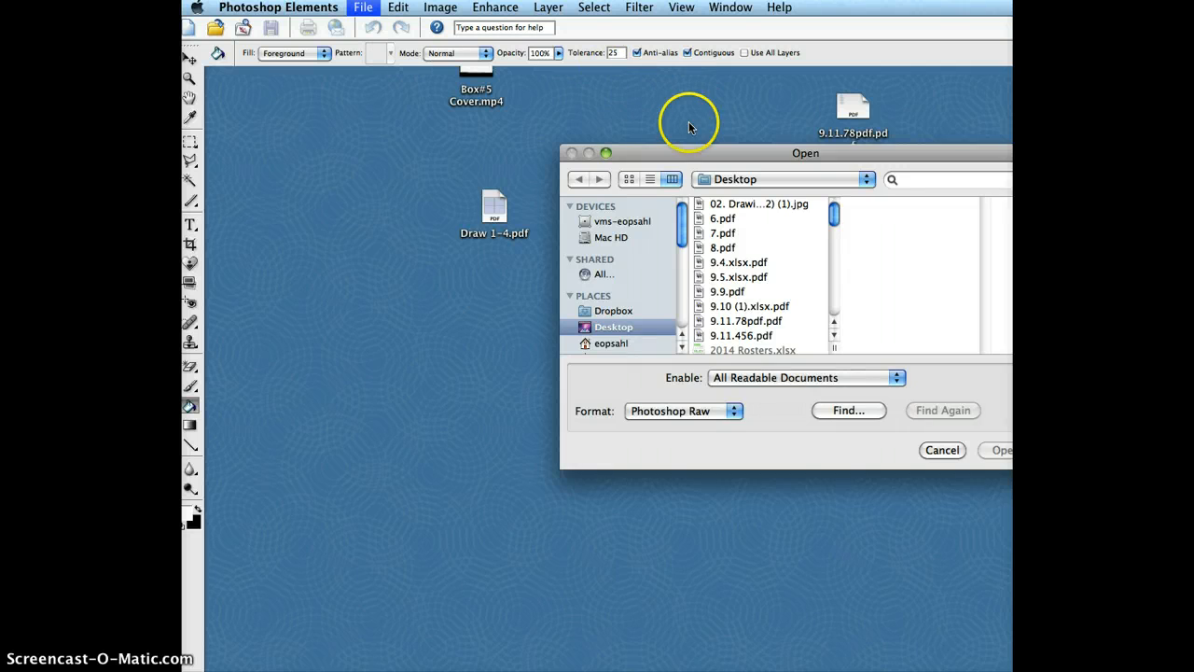
drag(690, 157, 542, 114)
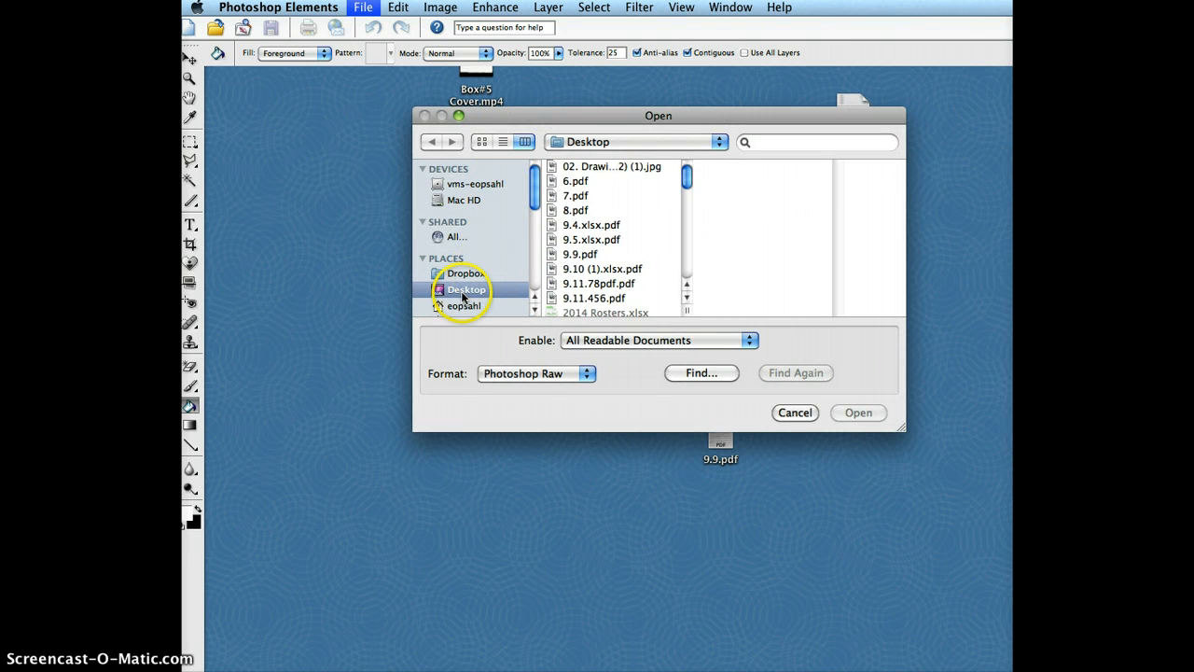
scroll(578, 271, down, 5)
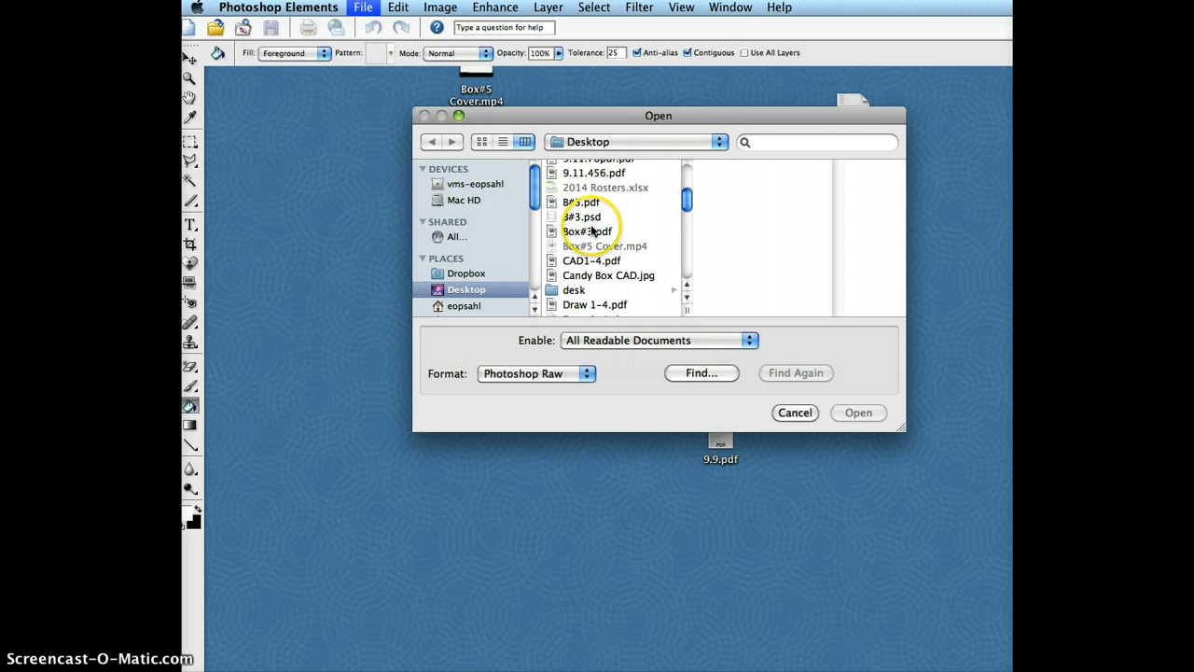
click(592, 238)
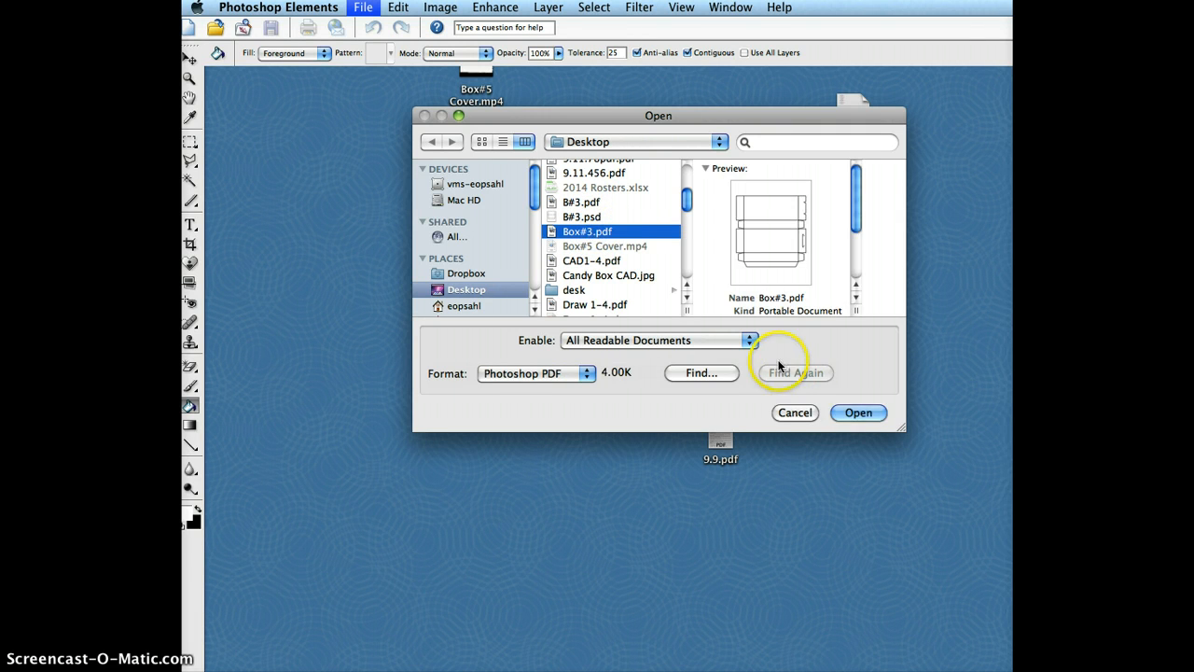
click(859, 413)
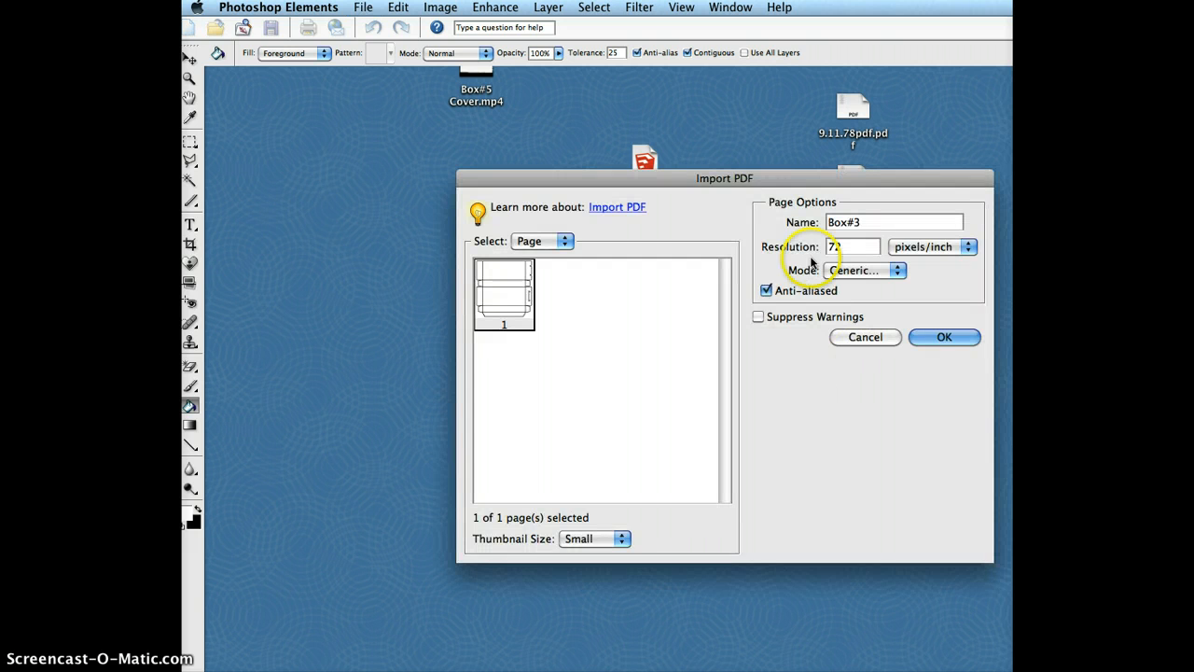
Import the Box#3 page at a resolution of 300 pixels/inch and fit the whole box layout in view
drag(756, 180, 615, 122)
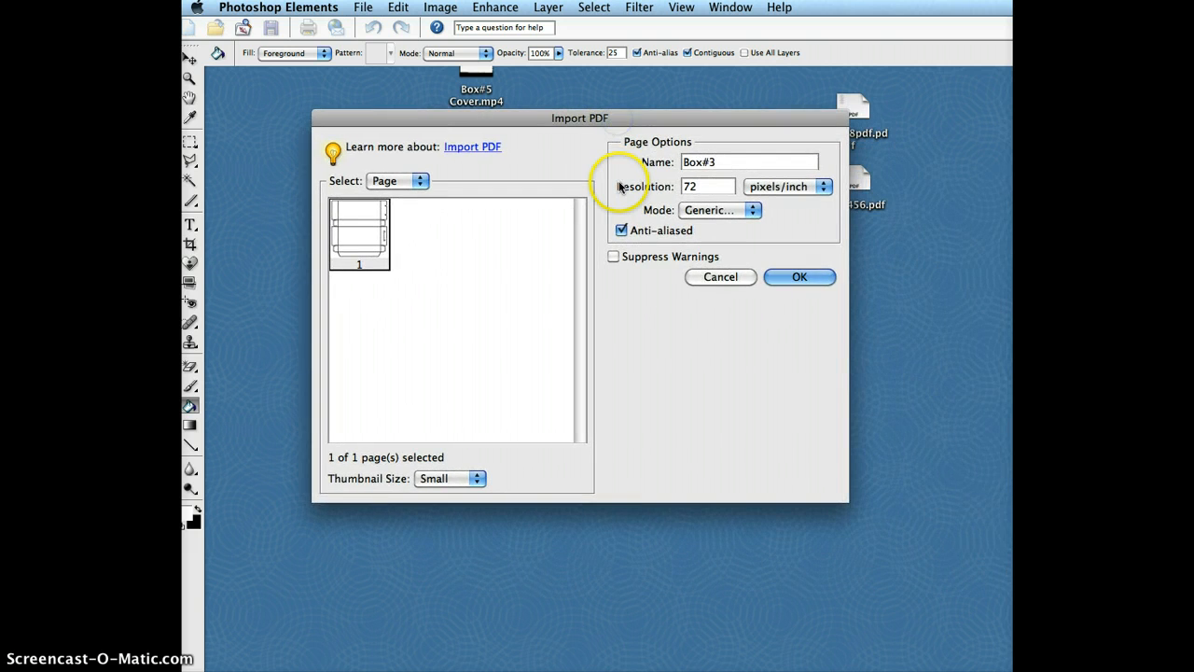
click(681, 186)
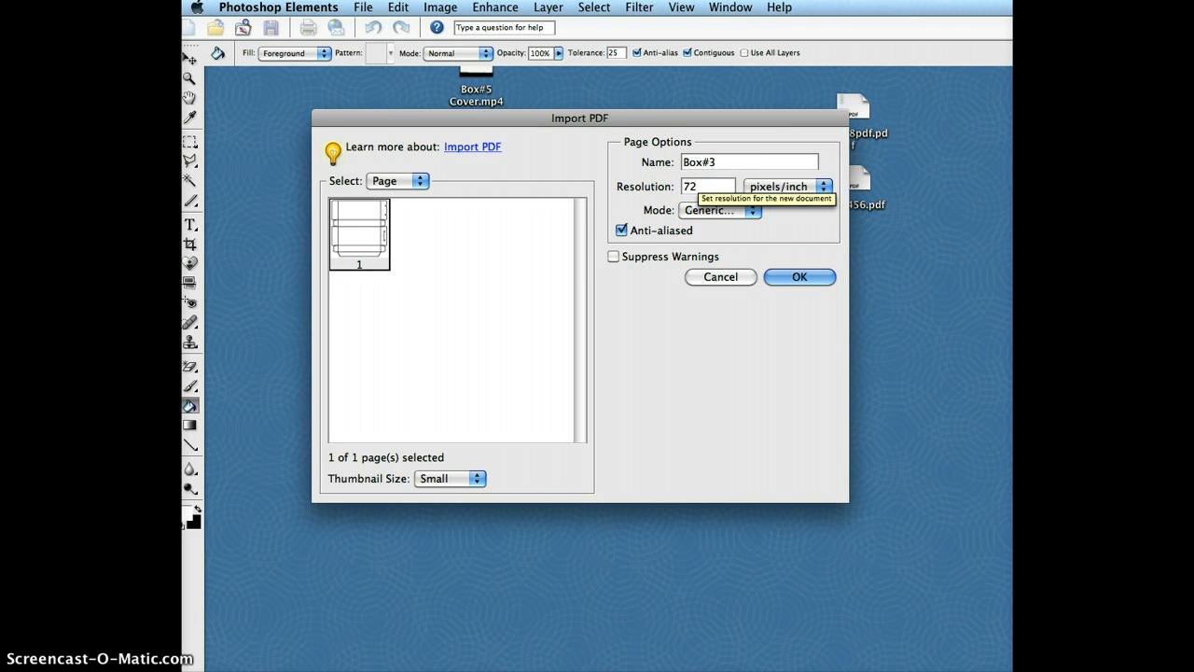
key(BackSpace)
key(BackSpace)
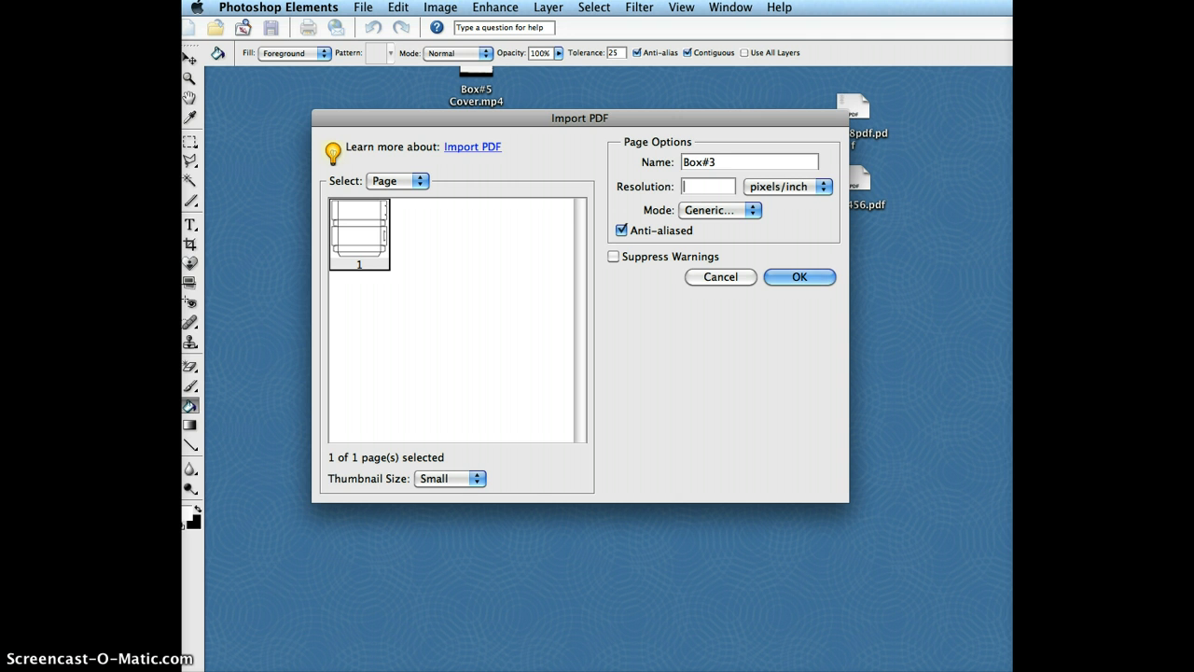
text(300)
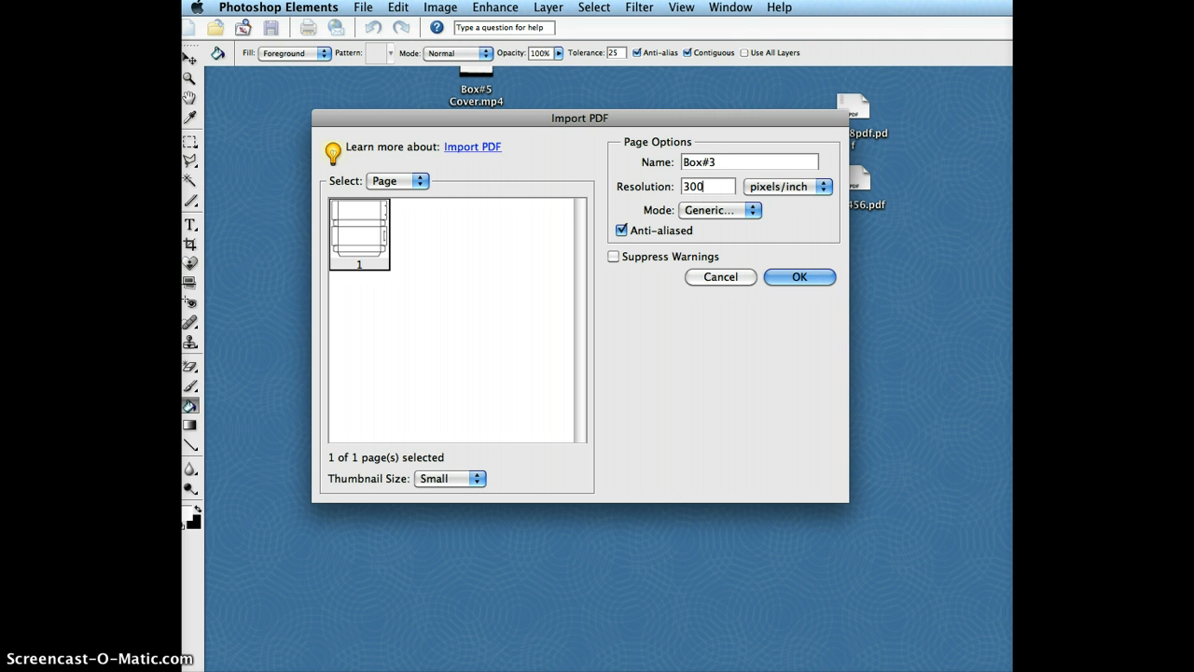
click(781, 278)
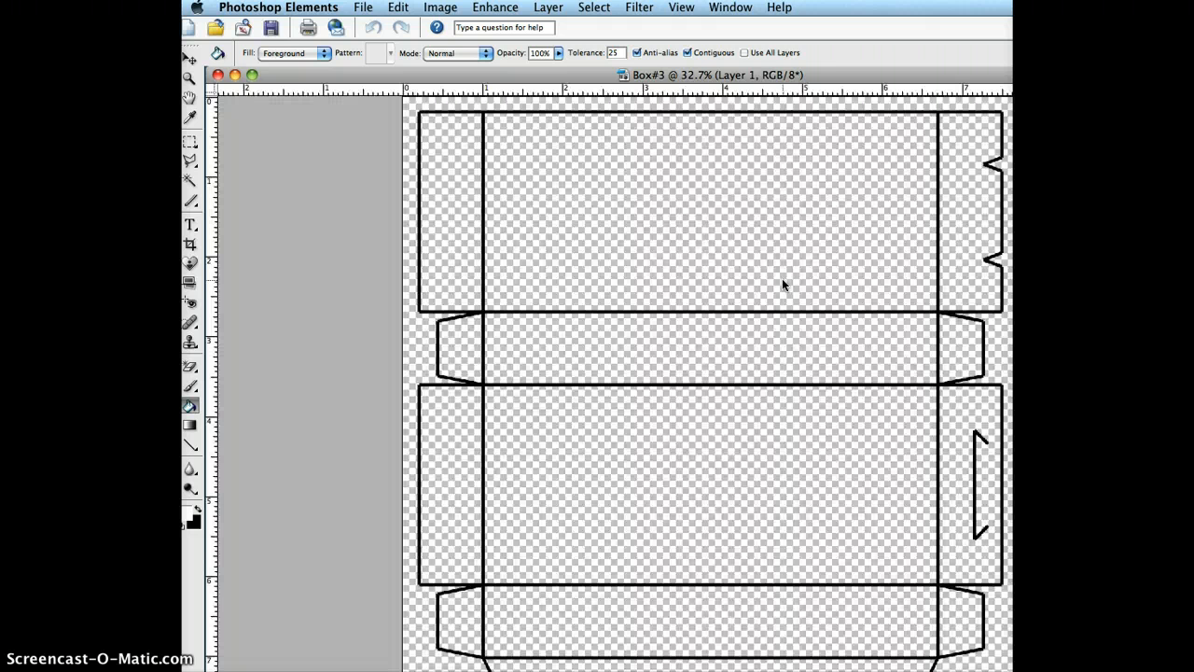
scroll(730, 278, down, 2)
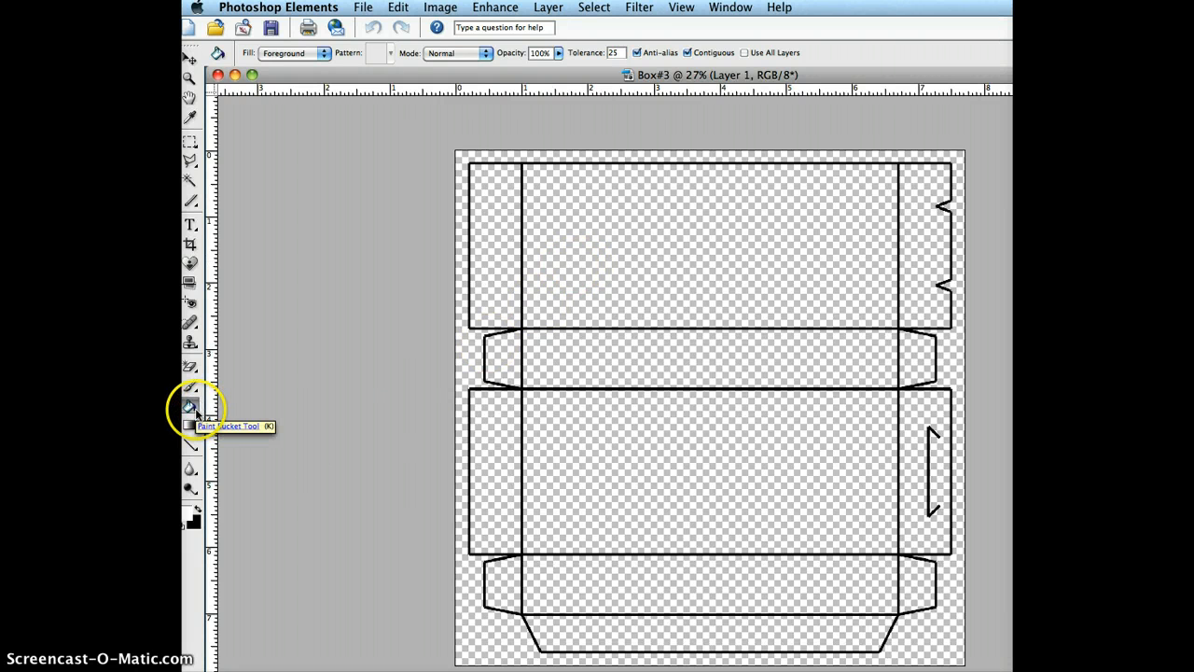
Fill the transparent background around the box layout with white using the Paint Bucket tool
click(189, 511)
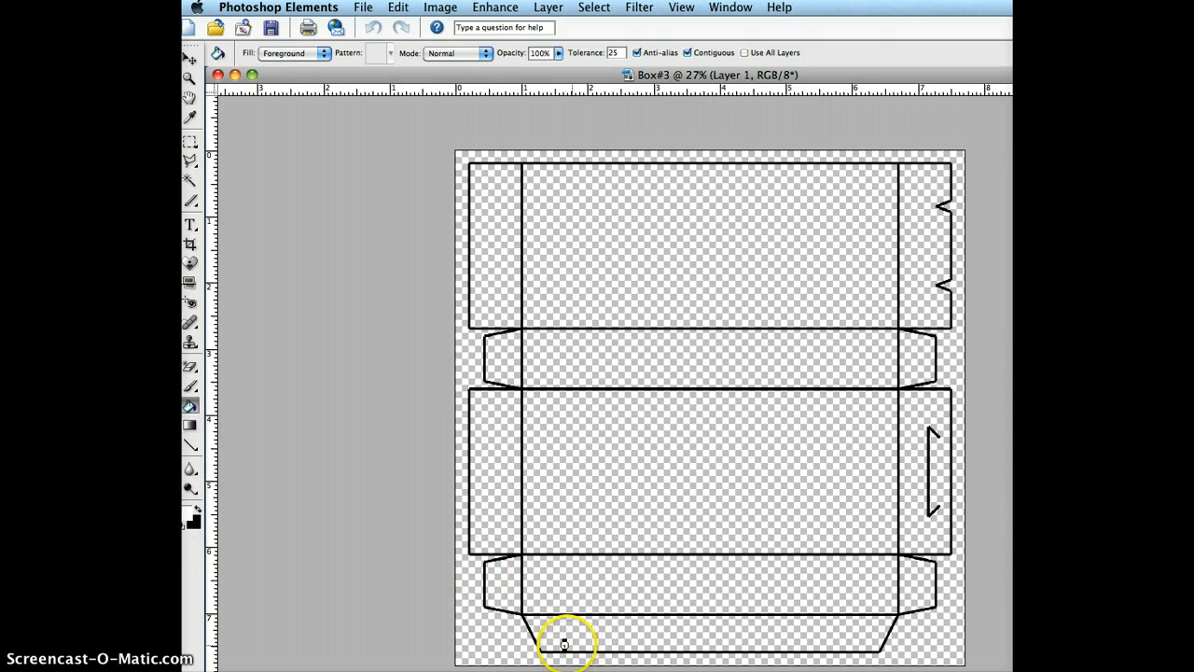
click(819, 118)
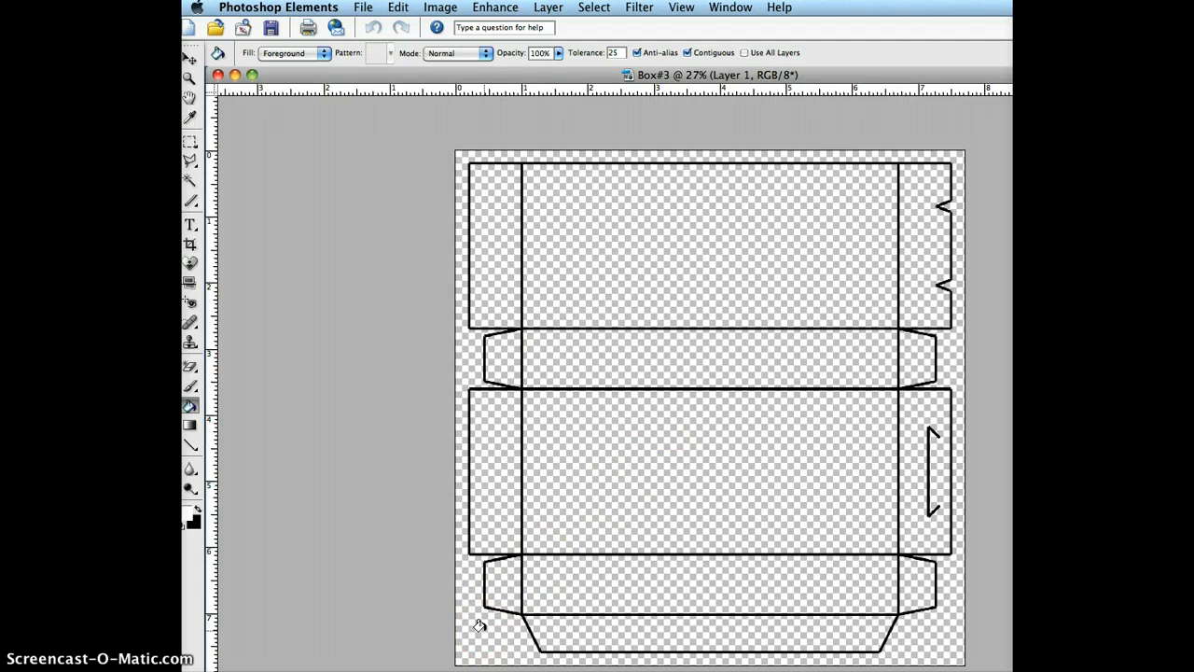
click(481, 631)
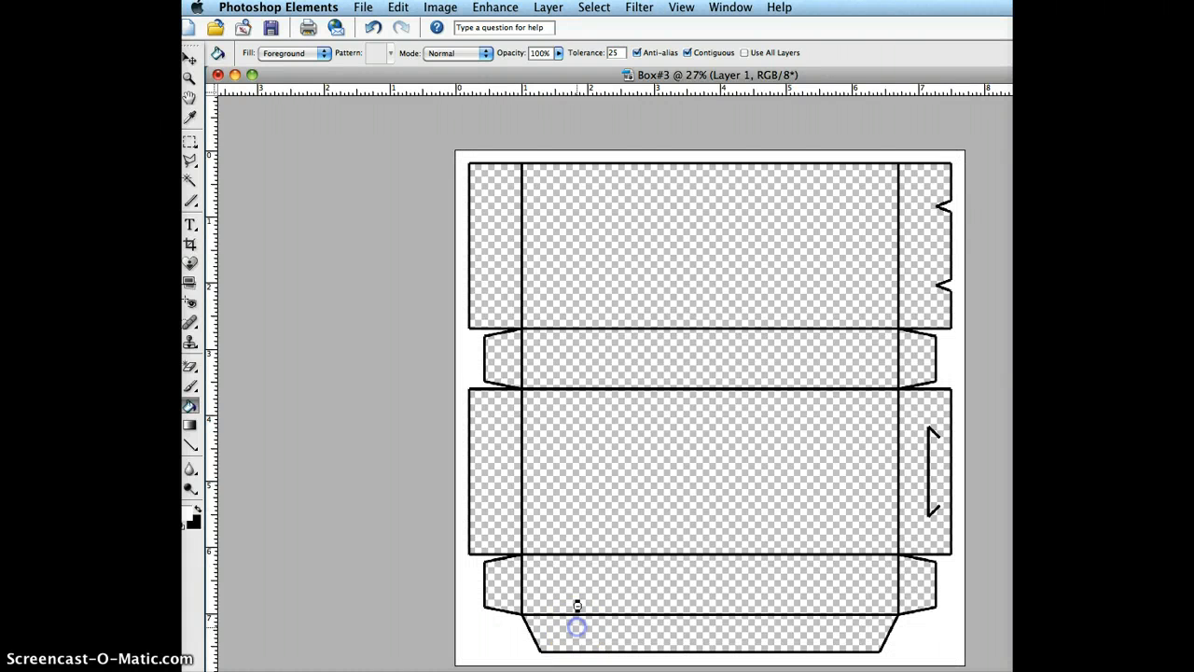
Fill every transparent panel, side flap and glue tab inside the box outline with white
click(576, 625)
click(579, 582)
click(500, 507)
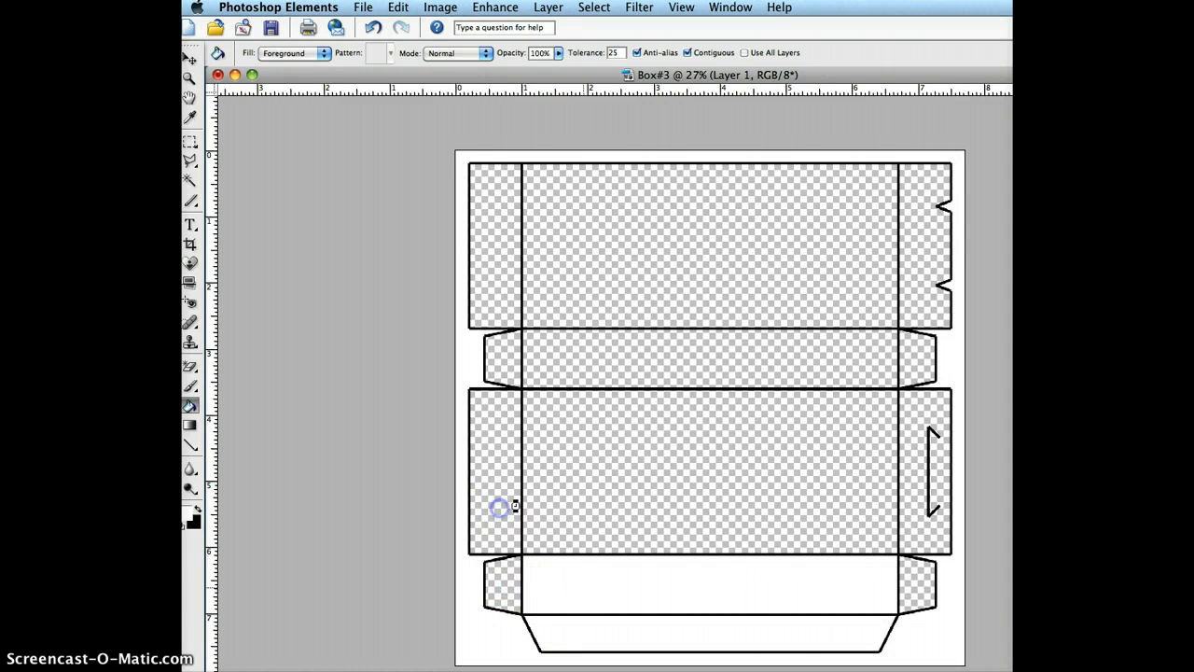
click(579, 497)
click(591, 367)
click(512, 354)
click(507, 285)
click(565, 292)
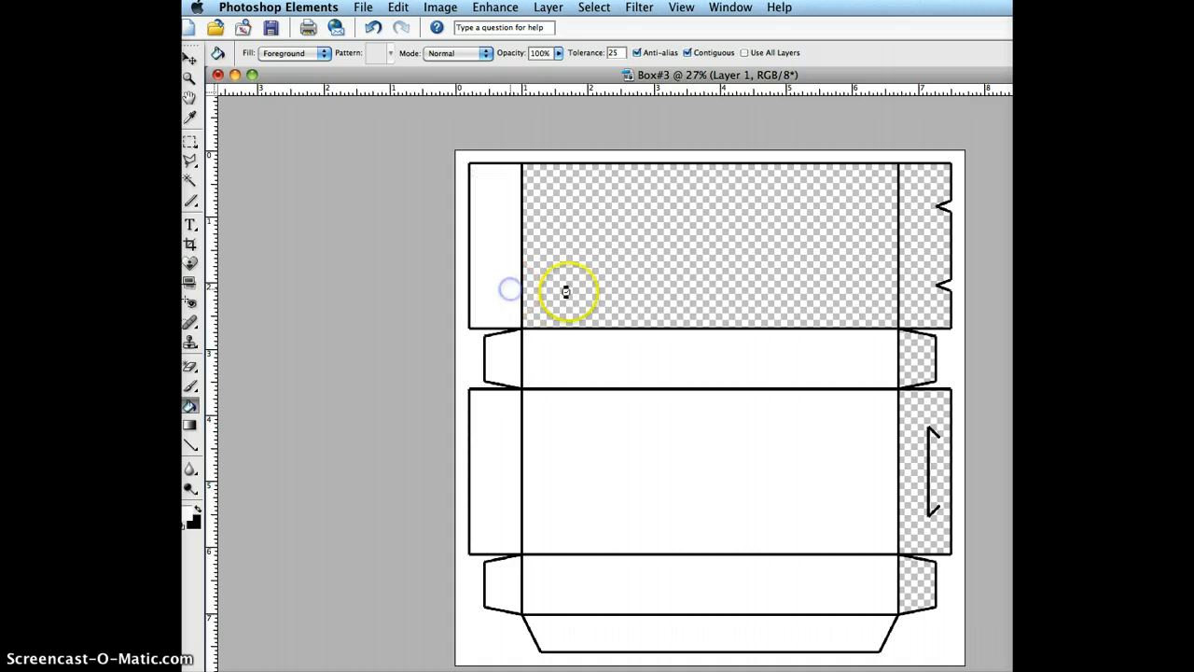
click(914, 259)
click(914, 346)
click(914, 424)
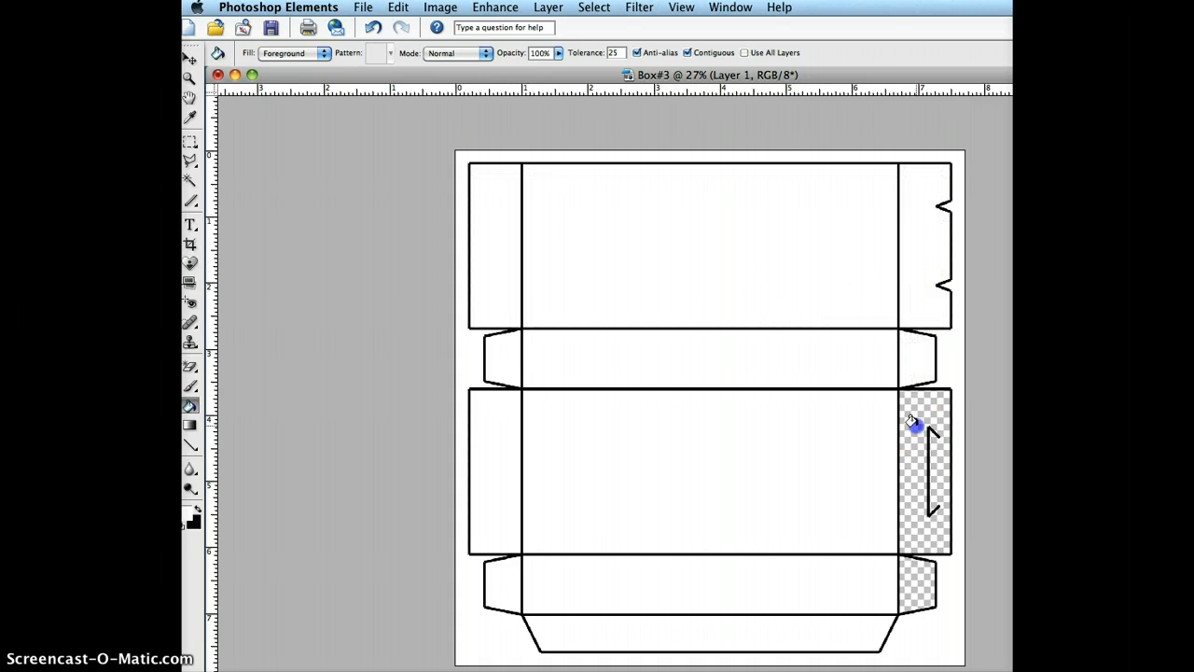
click(916, 573)
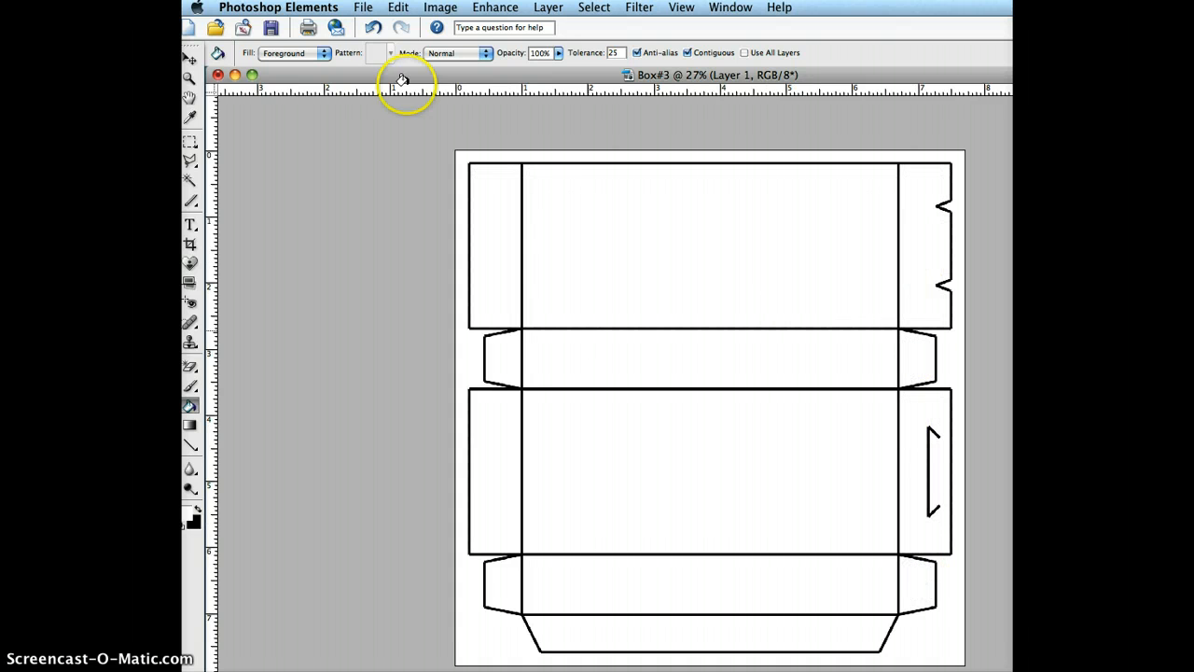
Save the image to the Desktop as Box#3.psd in Photoshop format with layers and the embedded color profile kept
click(363, 8)
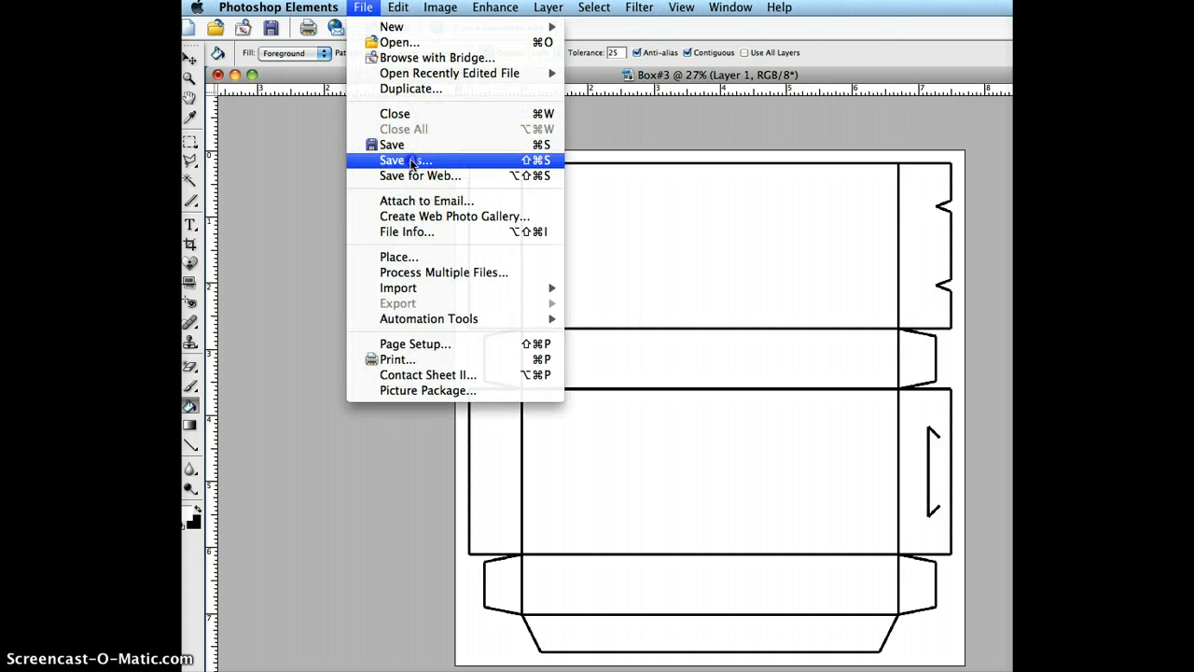
click(411, 161)
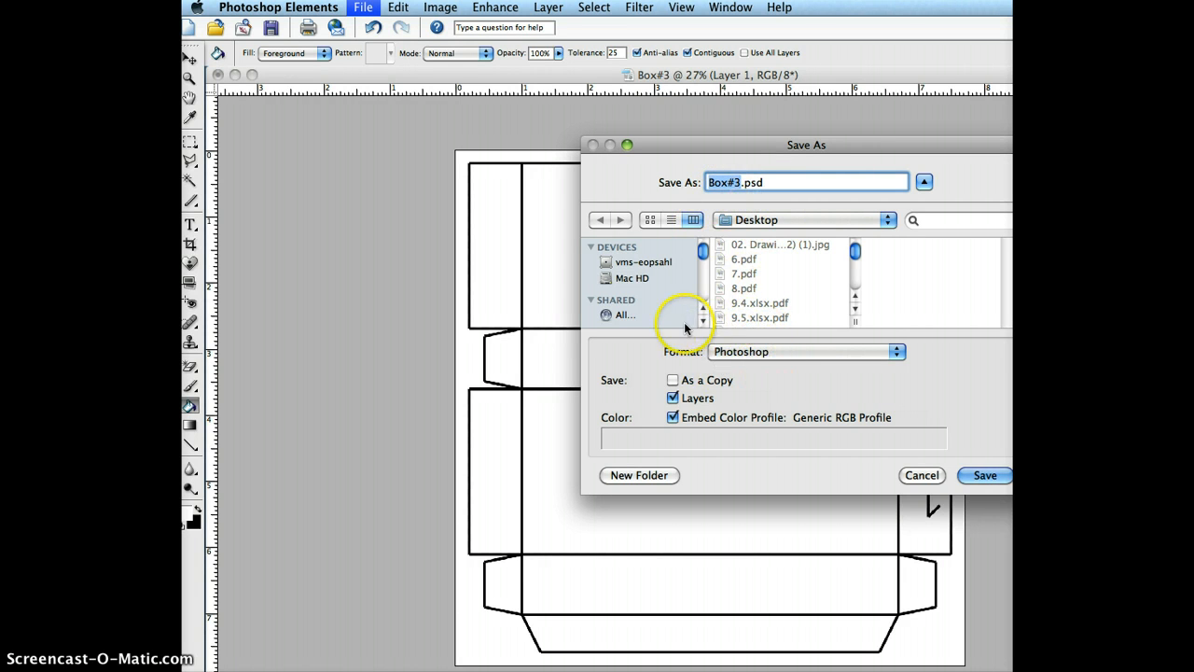
click(976, 483)
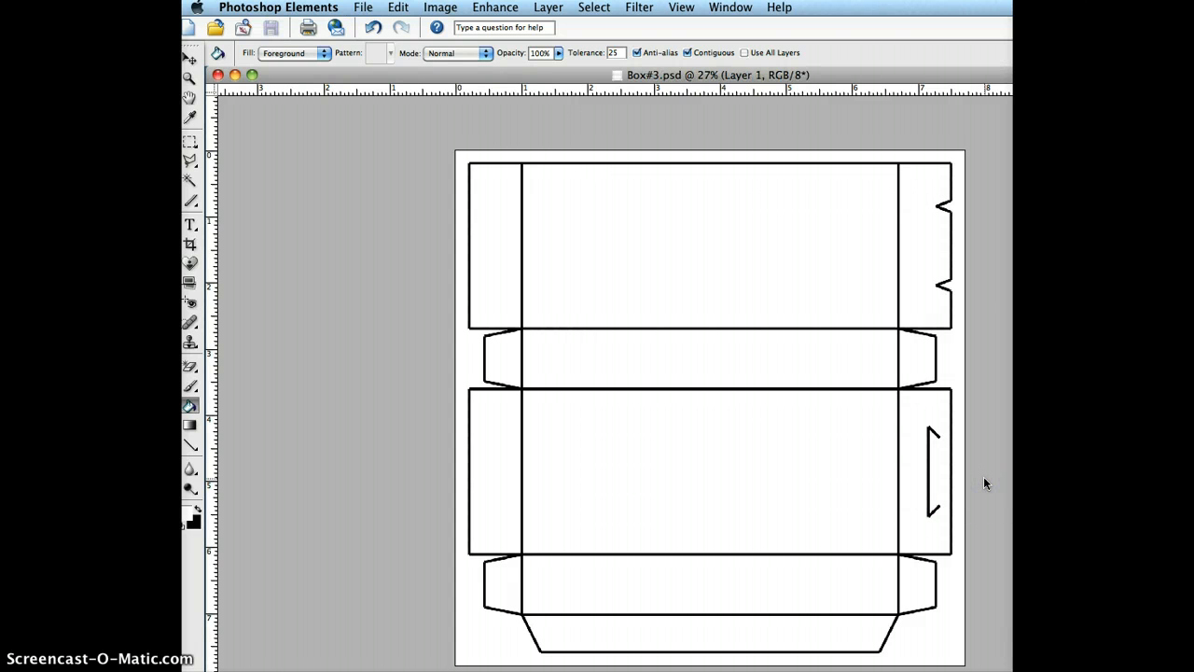